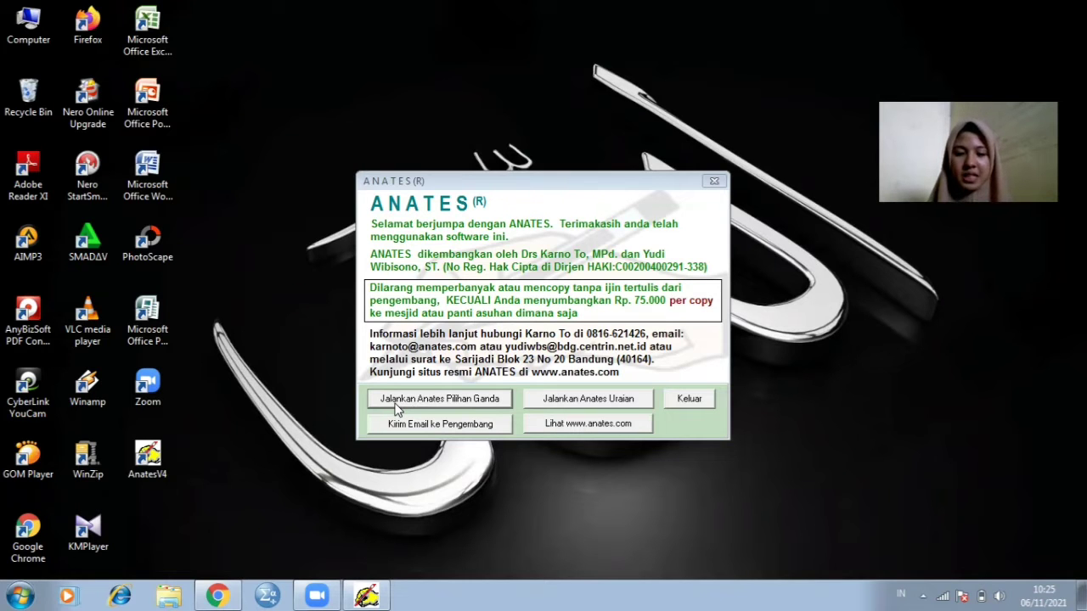
# Step: Create a new multiple-choice (Pilihan Ganda) data file with 10 subjects, 10 question items and 5 answer options
pyautogui.click(404, 407)
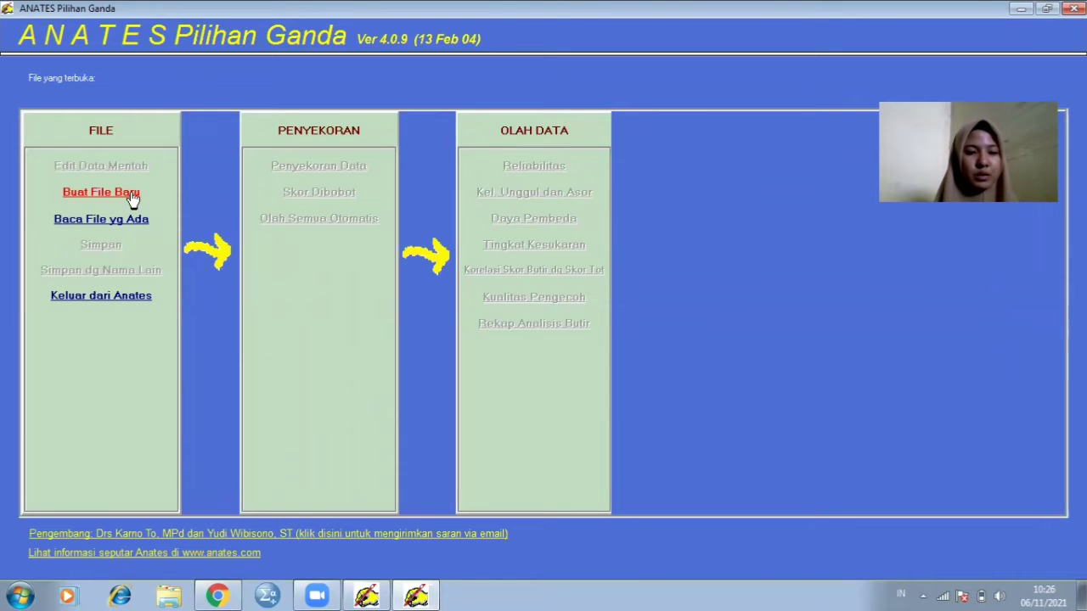
pyautogui.click(101, 192)
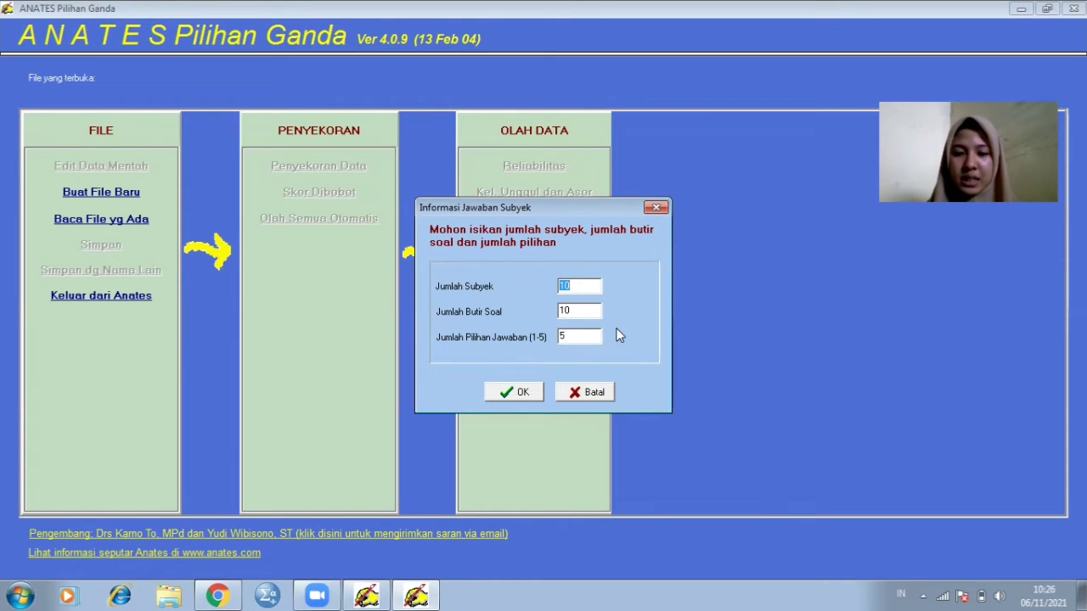
pyautogui.click(506, 390)
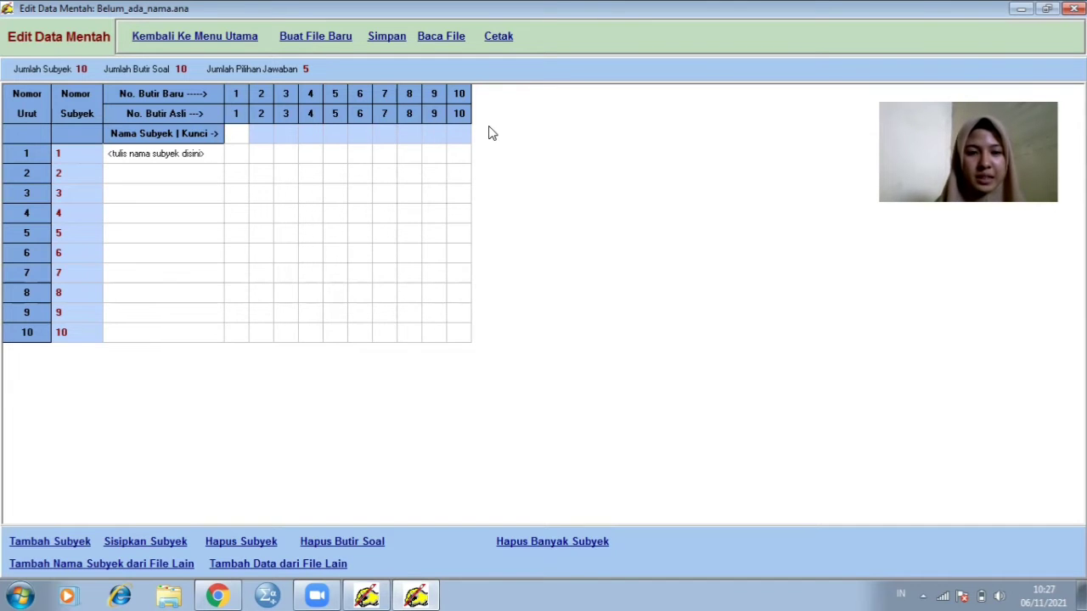
# Step: Enter the names of subjects 1 to 5 in the raw data table's subject name cells
pyautogui.click(162, 152)
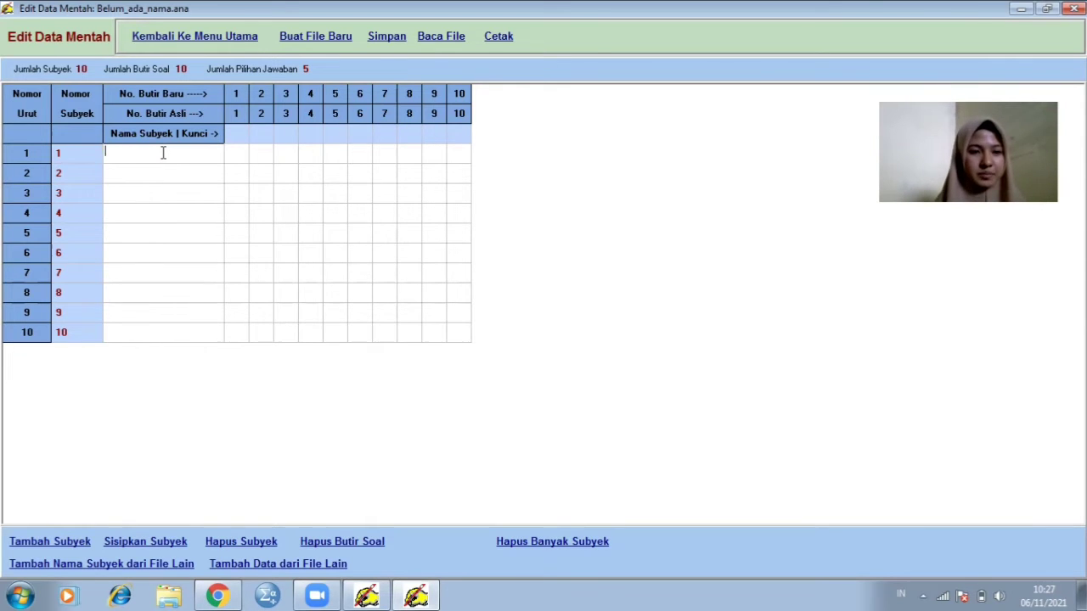
pyautogui.write('Fadiyah')
pyautogui.press('Return')
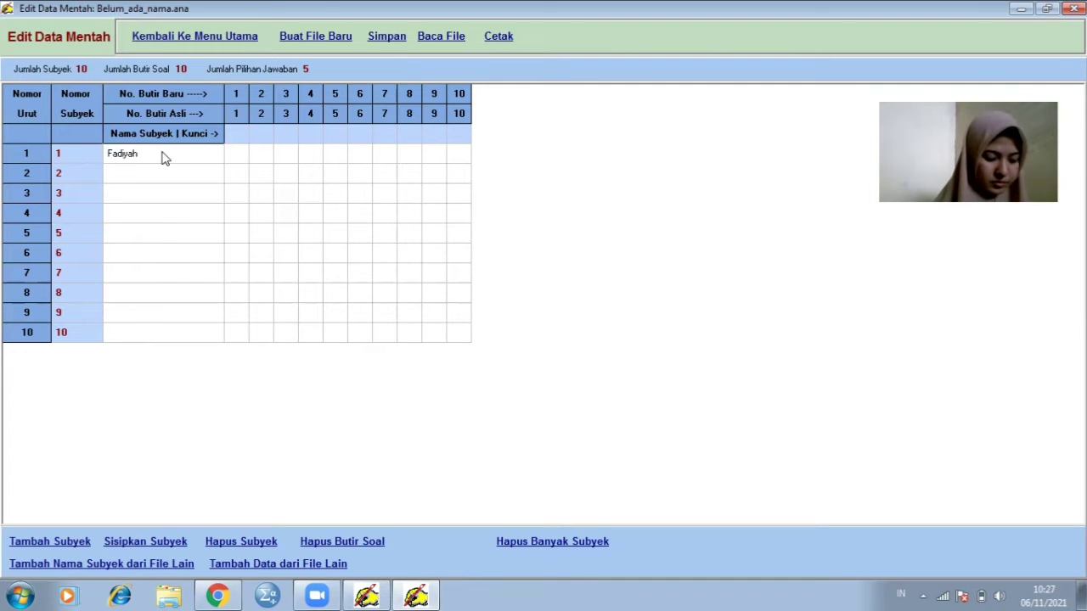
pyautogui.write('Leli')
pyautogui.press('Return')
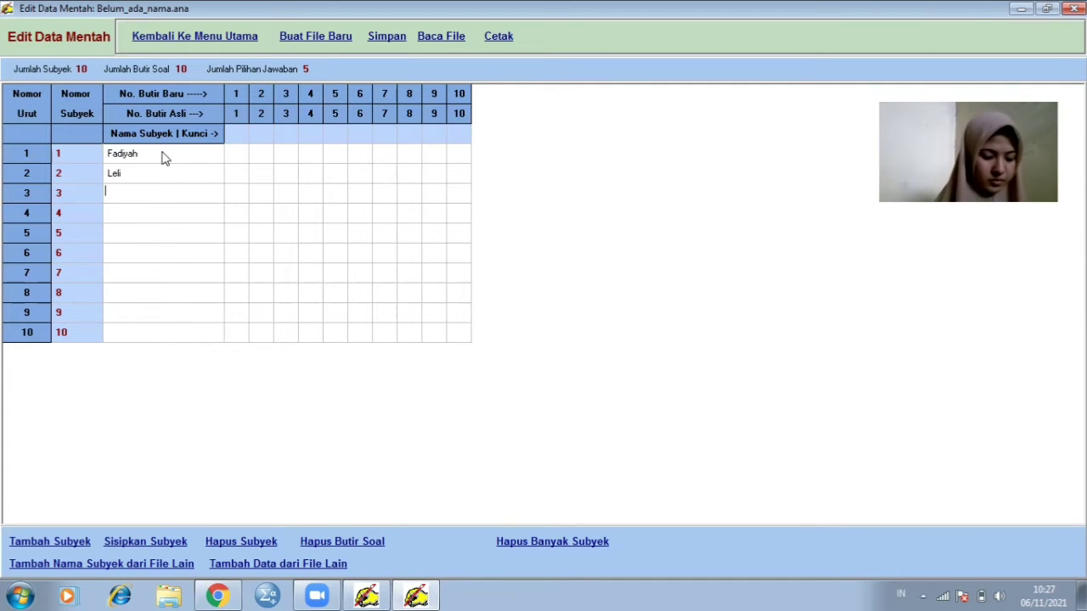
pyautogui.write('Putri')
pyautogui.press('Return')
pyautogui.write('Zhafira')
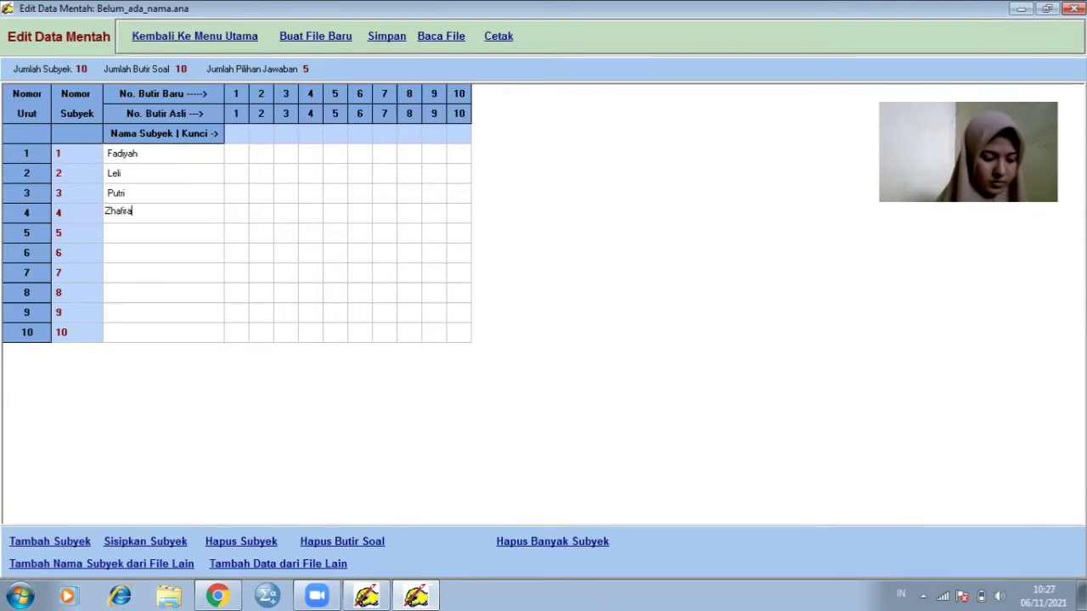
pyautogui.press('Return')
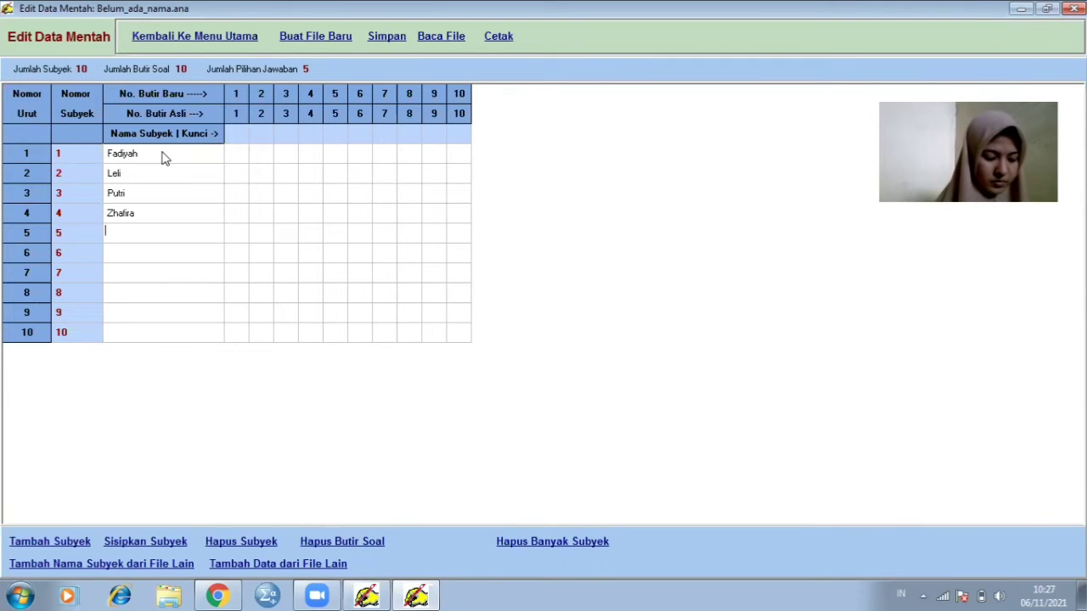
pyautogui.write('Da')
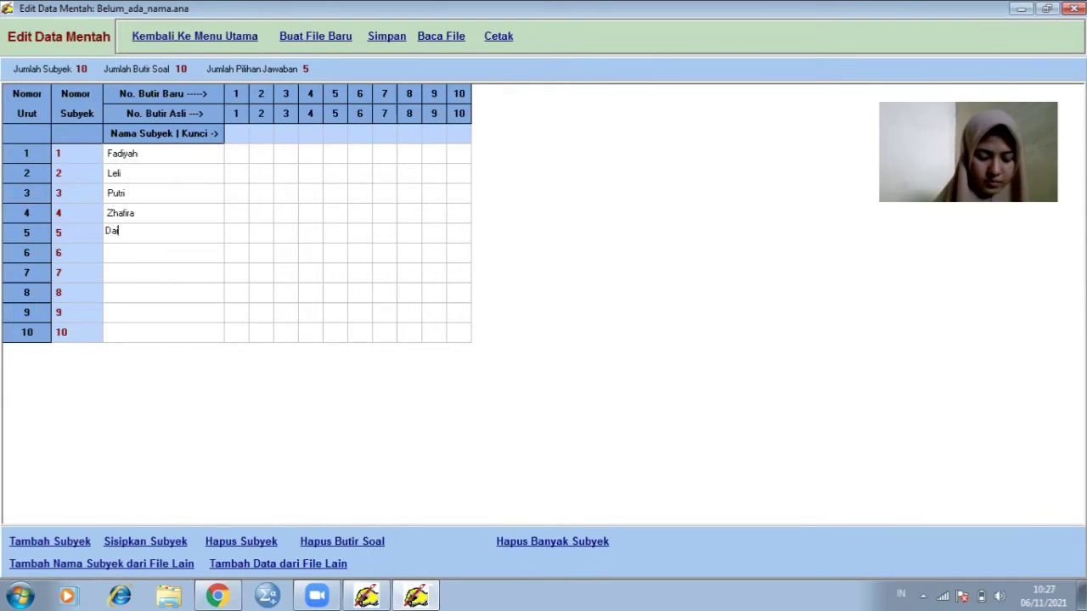
pyautogui.write('iana')
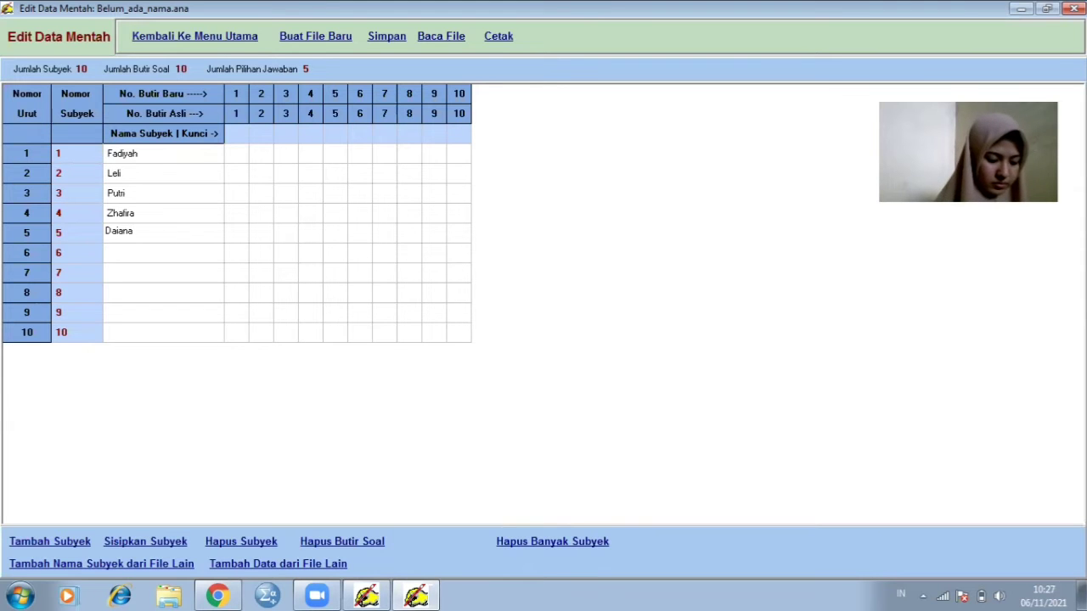
pyautogui.press('Return')
# Step: Enter the names of subjects 6 to 10 in the remaining subject name cells
pyautogui.write('Diani')
pyautogui.press('Return')
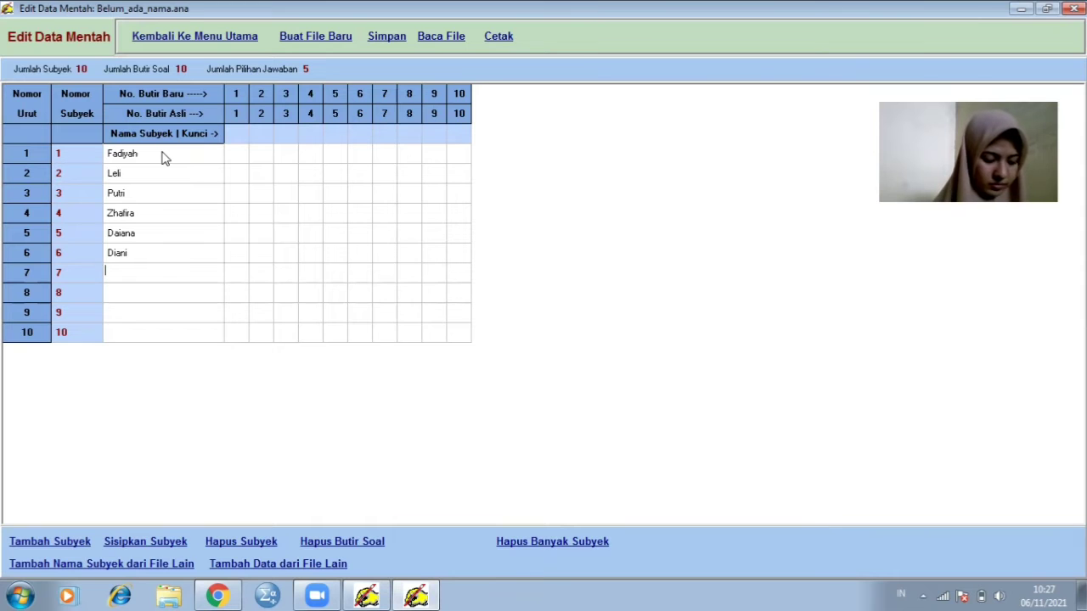
pyautogui.write('Fadila')
pyautogui.press('Return')
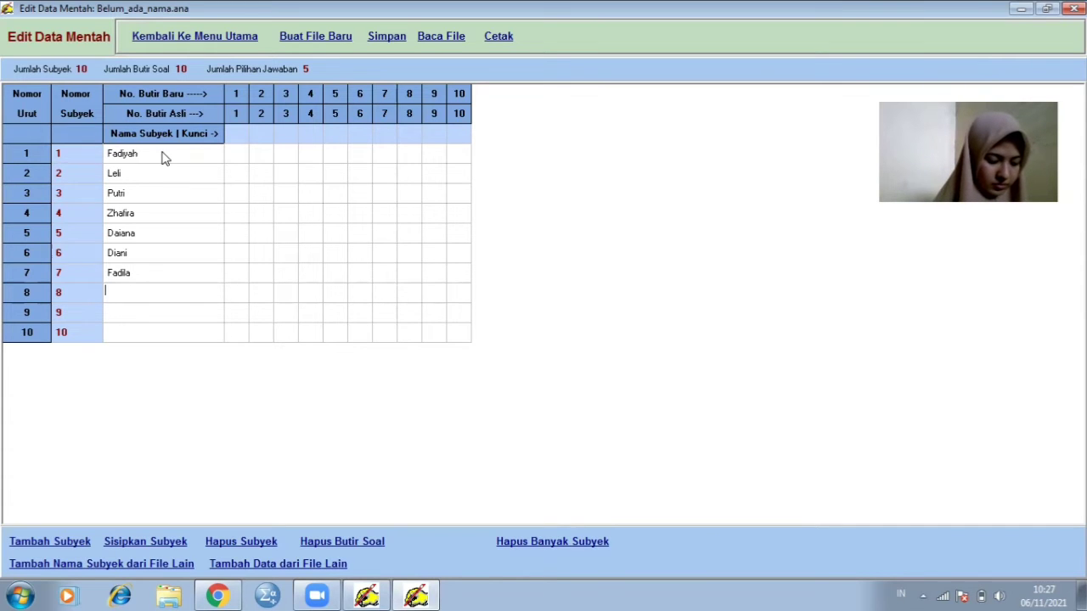
pyautogui.write('Fatiyah')
pyautogui.press('Return')
pyautogui.write('Fricka')
pyautogui.press('Return')
pyautogui.write('Tiara')
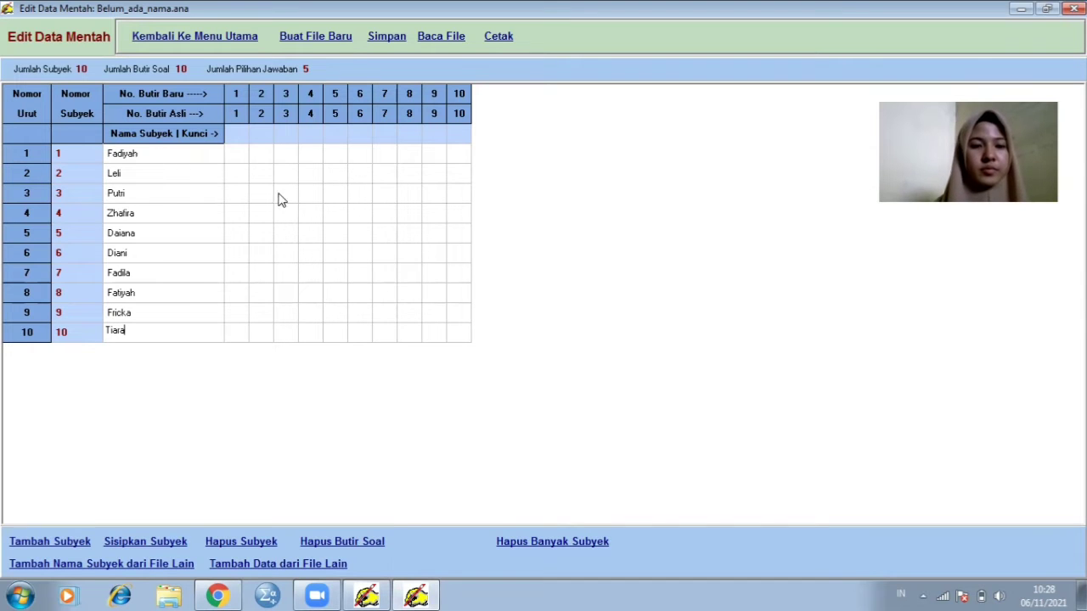
# Step: Fill in the answer key for items 1 to 10 as C, D, E, B, D, A, B, A, C, E
pyautogui.click(238, 136)
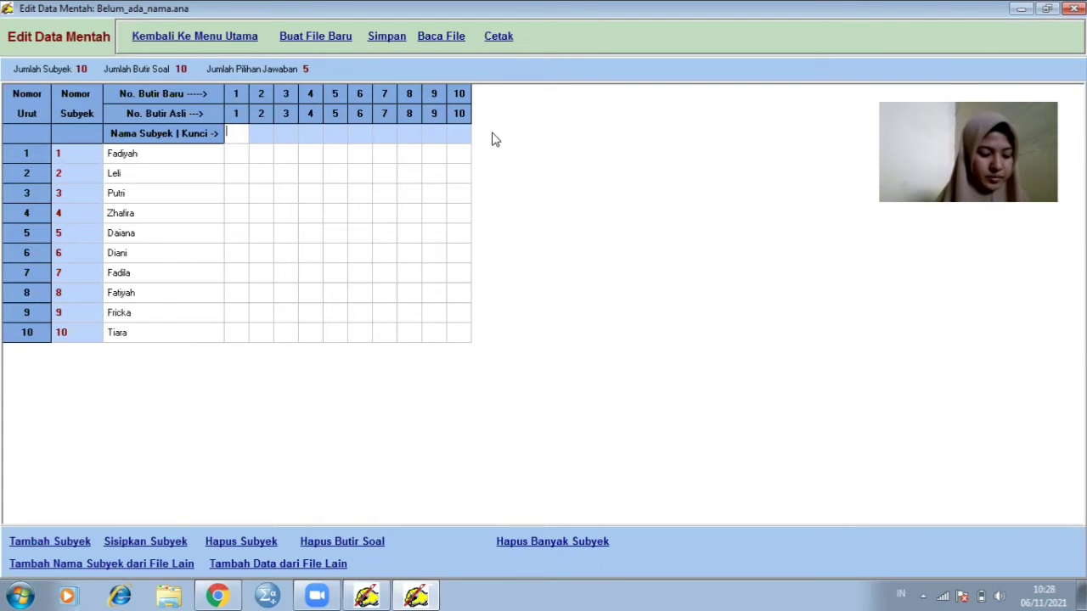
pyautogui.write('CDE')
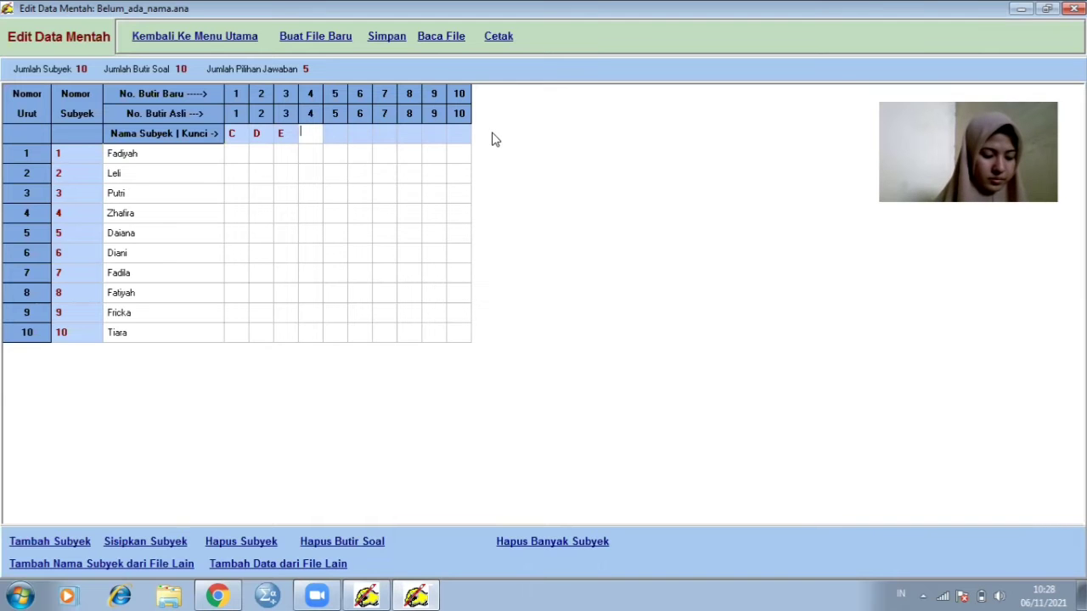
pyautogui.write('BDA')
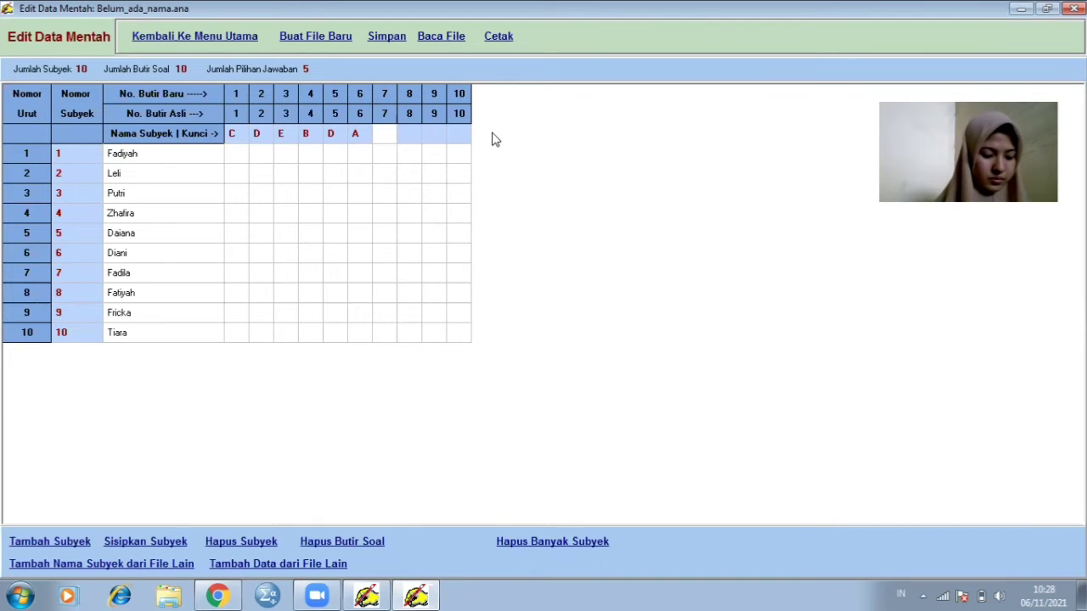
pyautogui.write('BACE')
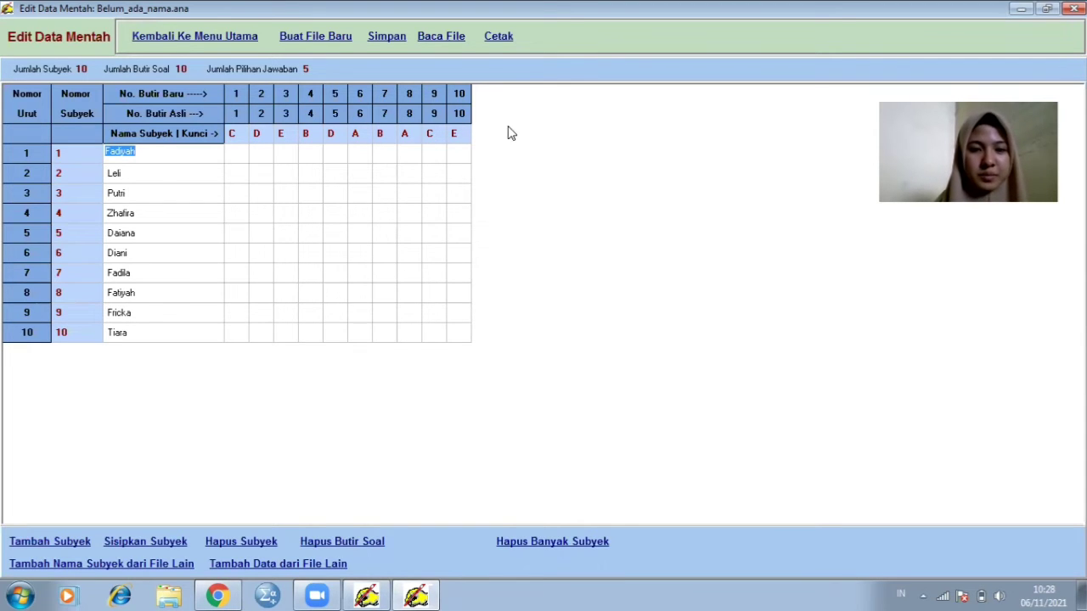
# Step: Enter subject 1's answers for items 1 to 10 as A, B, C, E, D, B, A, B, E, C
pyautogui.click(238, 156)
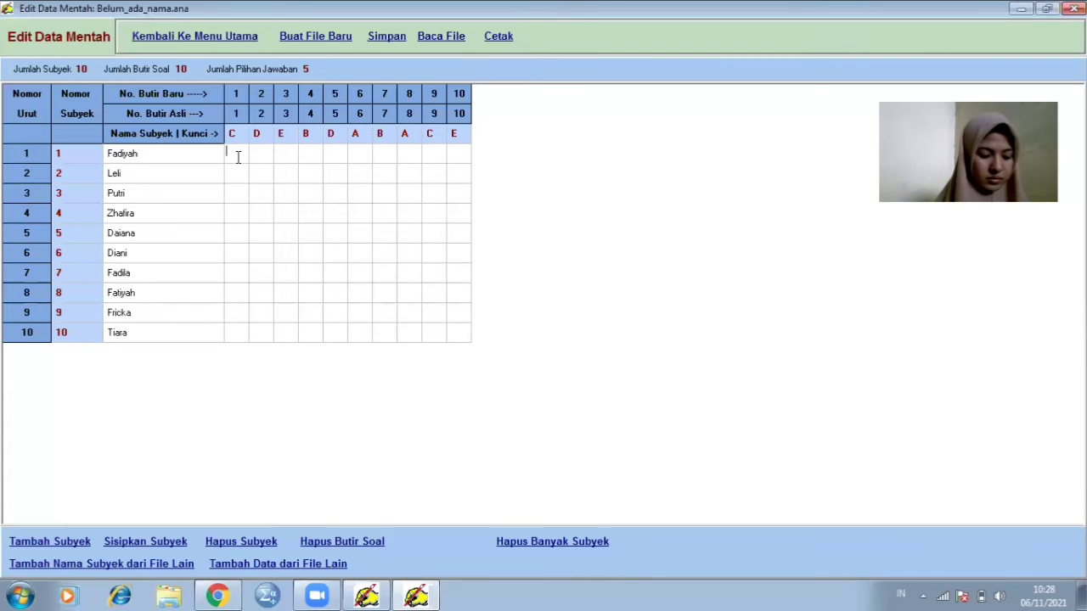
pyautogui.write('ab')
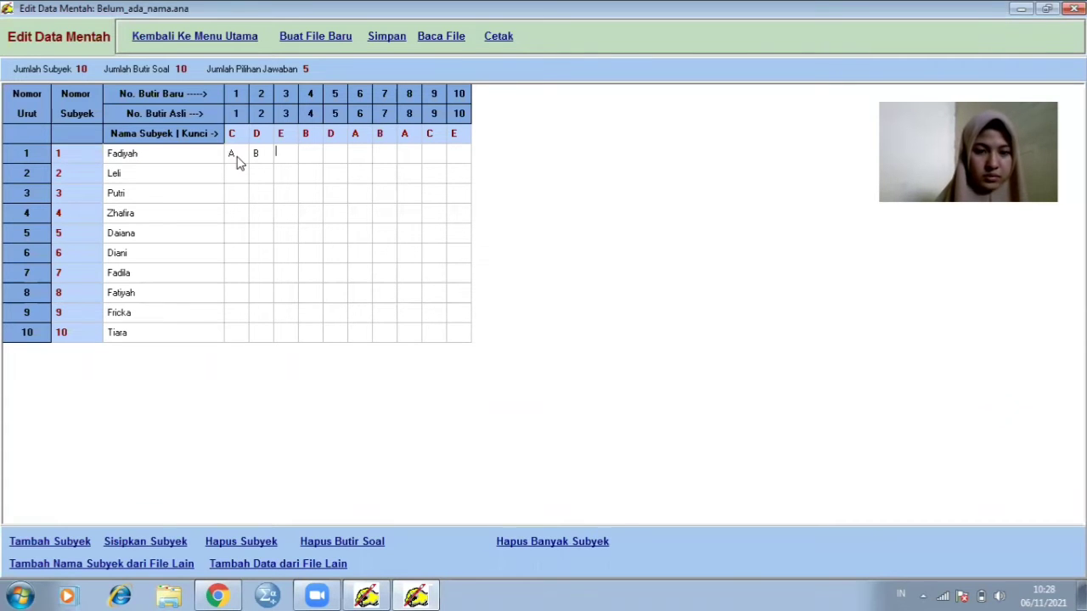
pyautogui.write('ce')
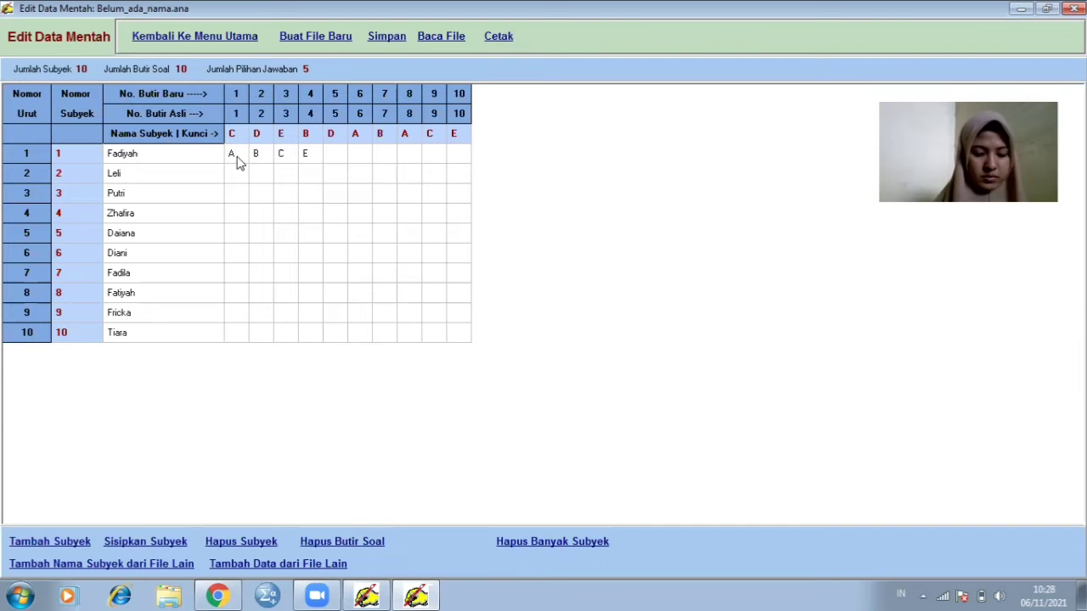
pyautogui.write('d')
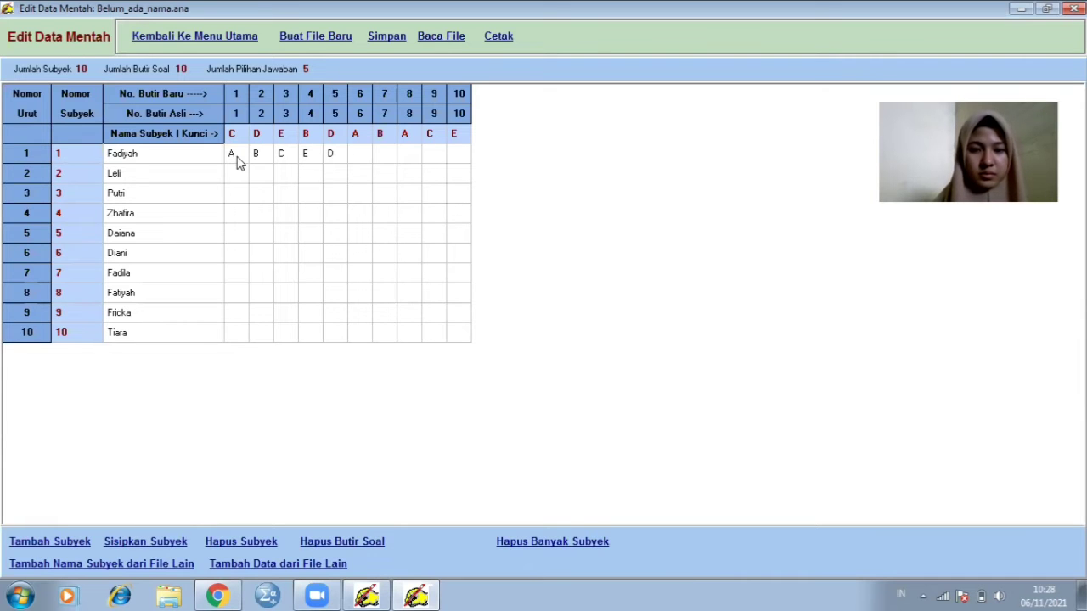
pyautogui.write('babec')
pyautogui.press('Return')
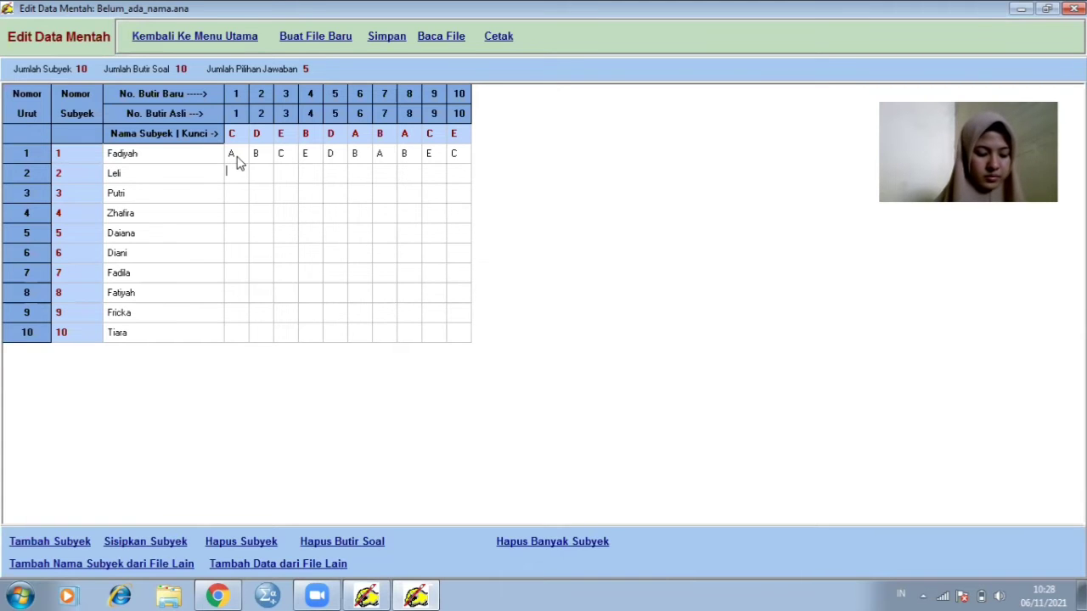
# Step: Enter subject 2's answers for items 1 to 10 as A, C, B, E, E, D, C, B, C, A
pyautogui.write('ac')
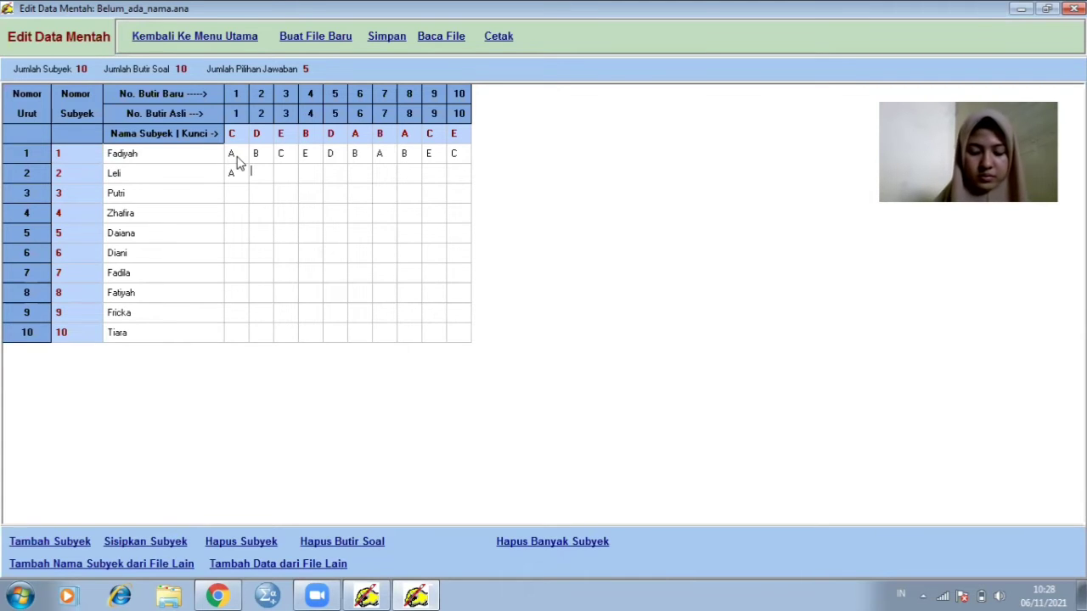
pyautogui.write('bee')
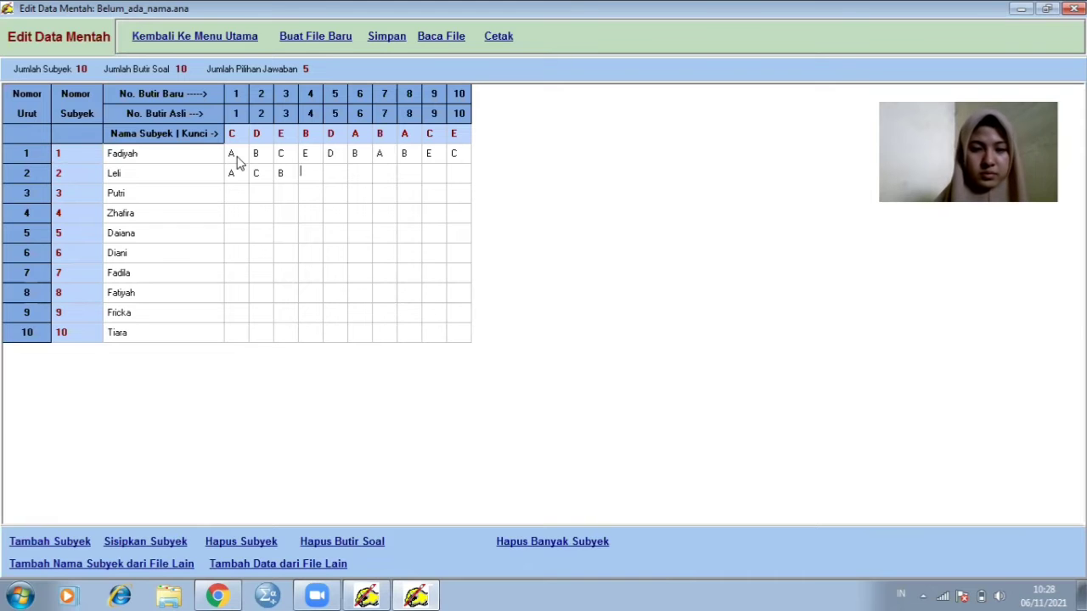
pyautogui.write('dcb')
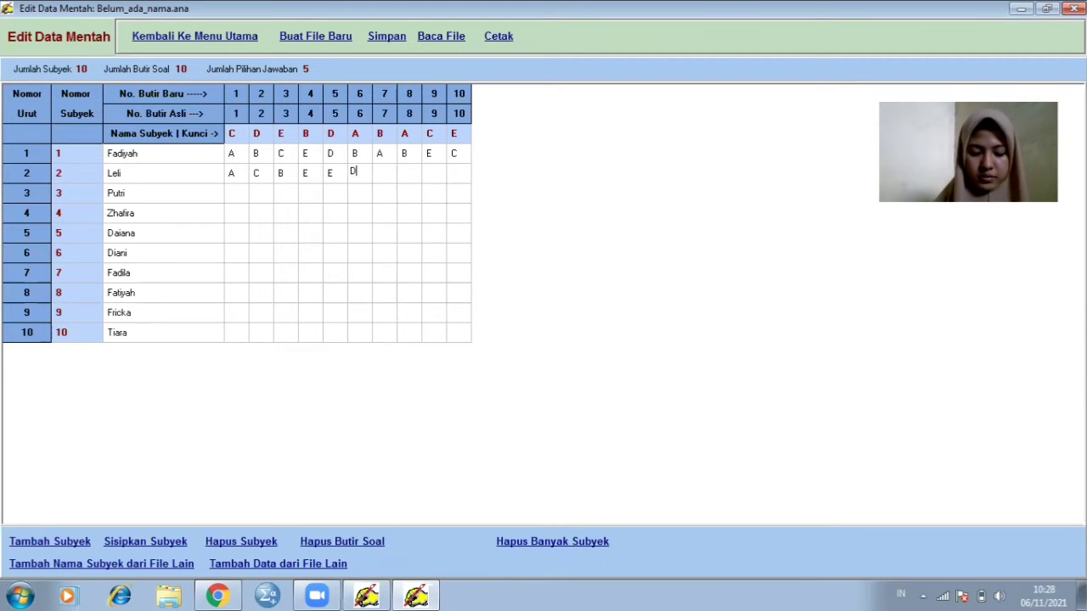
pyautogui.write('ca')
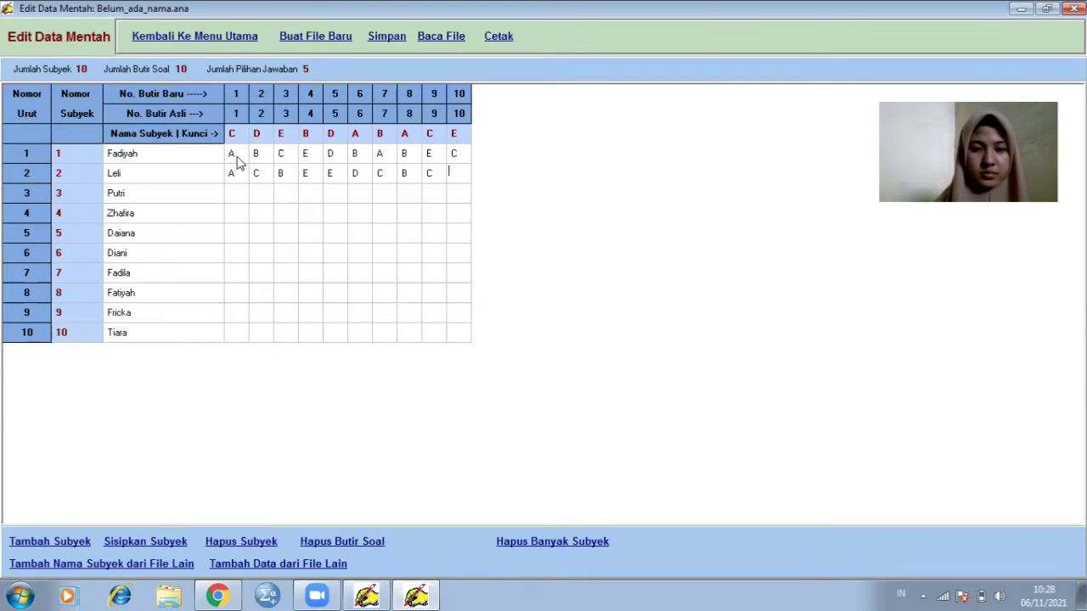
# Step: Enter subject 3's answers for items 1 to 10 as C, D, E, D, B, B, C, E, A, A
pyautogui.click(231, 192)
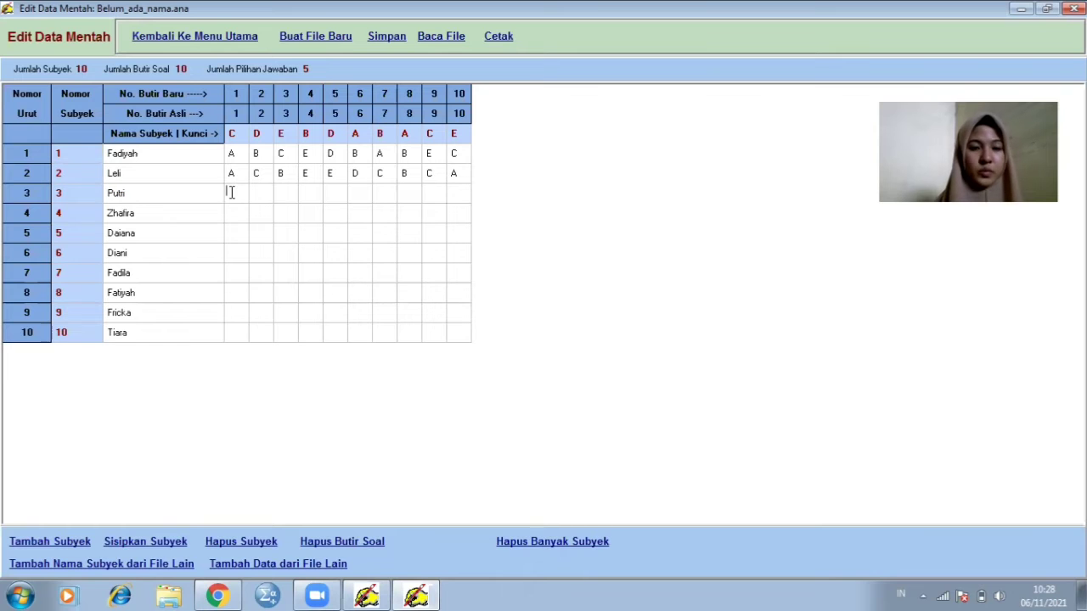
pyautogui.write('c')
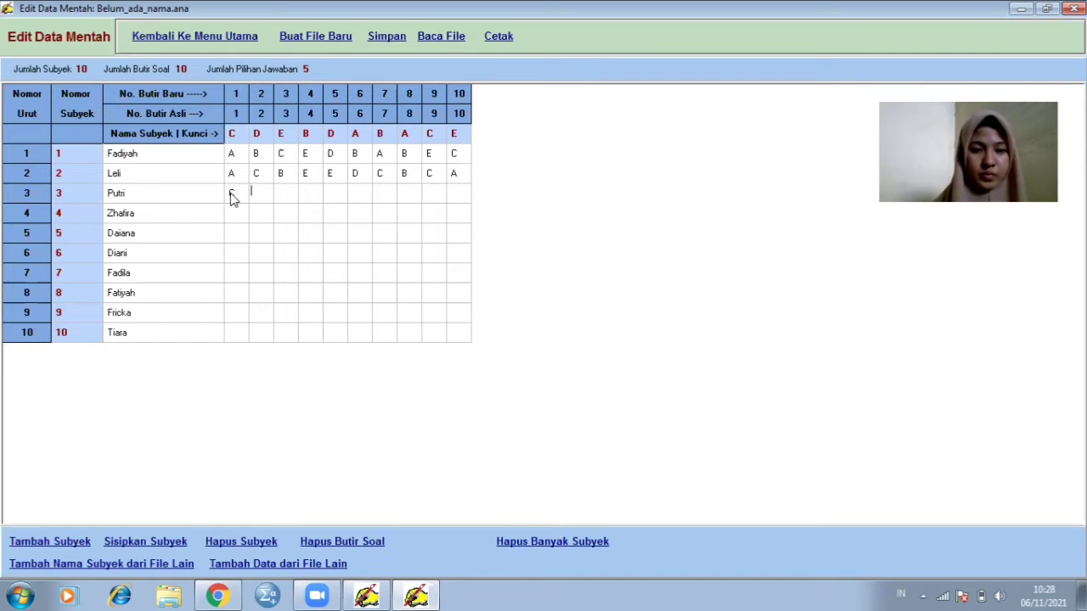
pyautogui.write('dedbb')
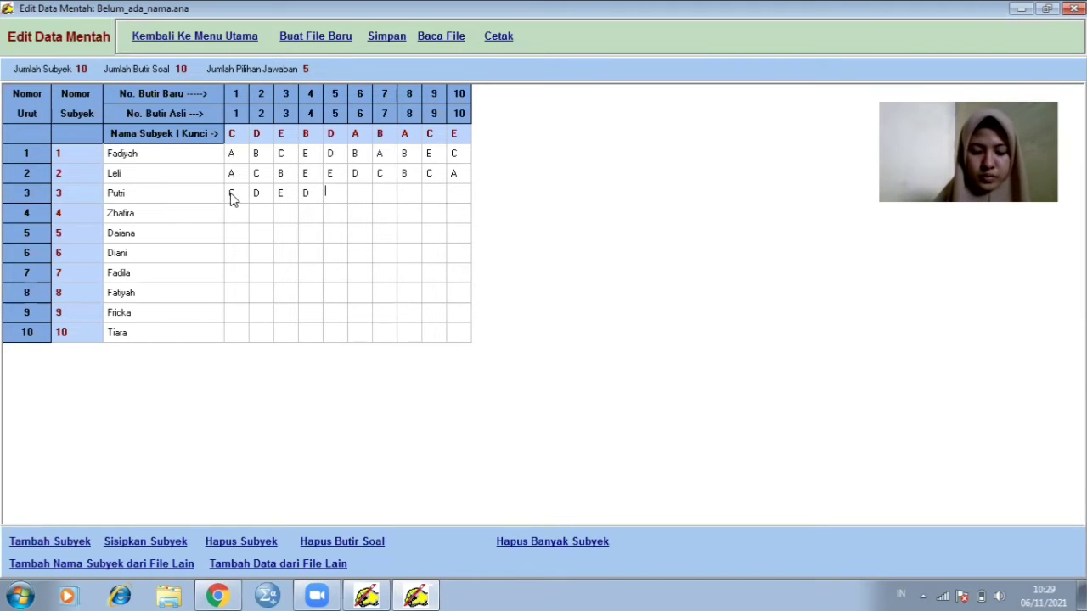
pyautogui.write('ceaa')
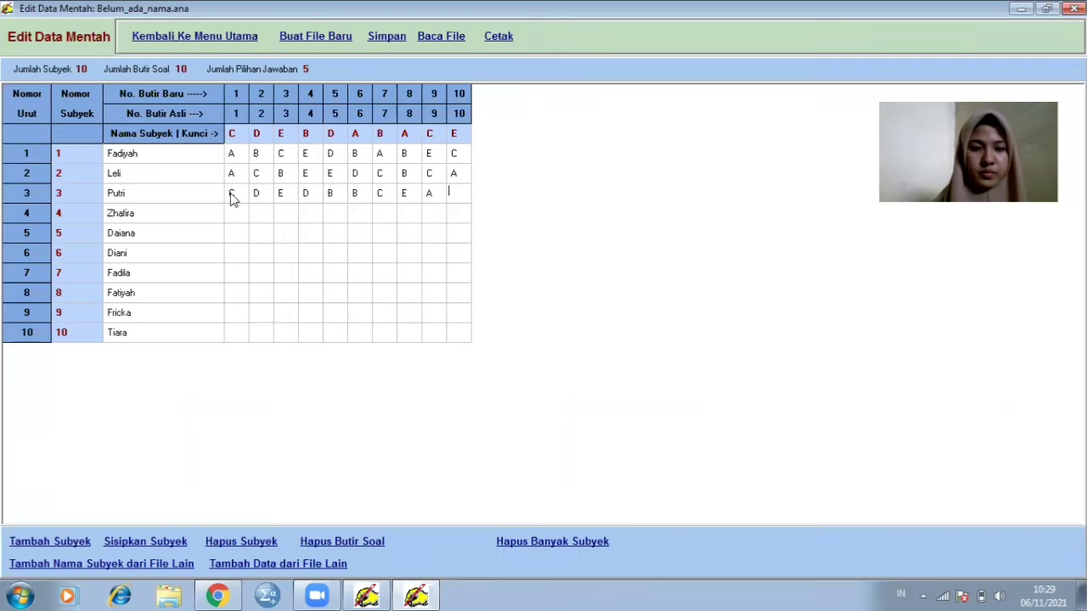
# Step: Enter subject 4's answers for items 1 to 10 as E, C, B, B, D, C, A, E, B, A
pyautogui.click(239, 213)
pyautogui.write('e')
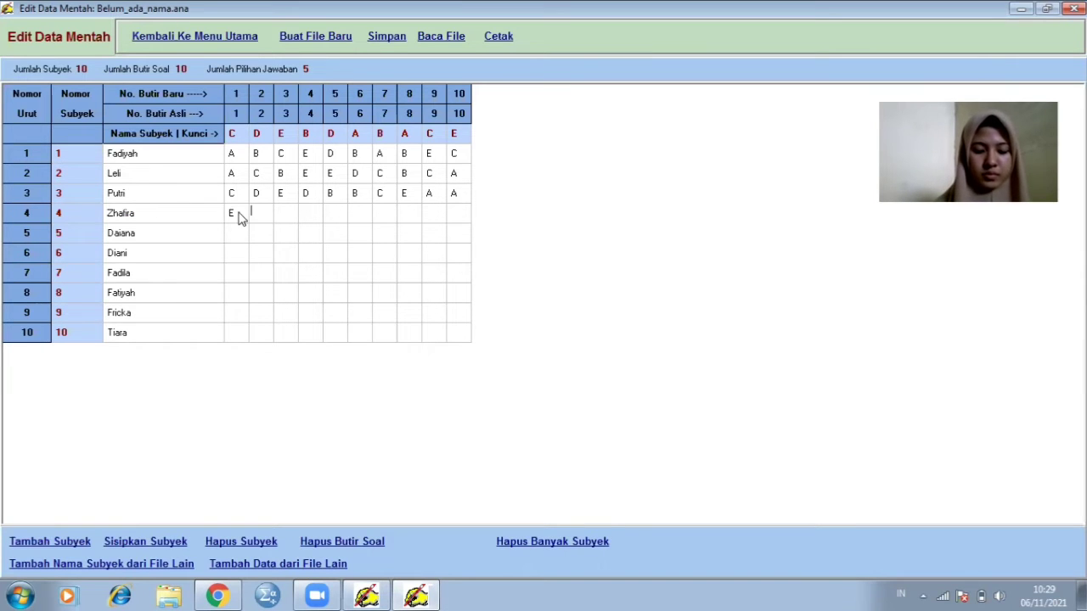
pyautogui.write('cbbdca')
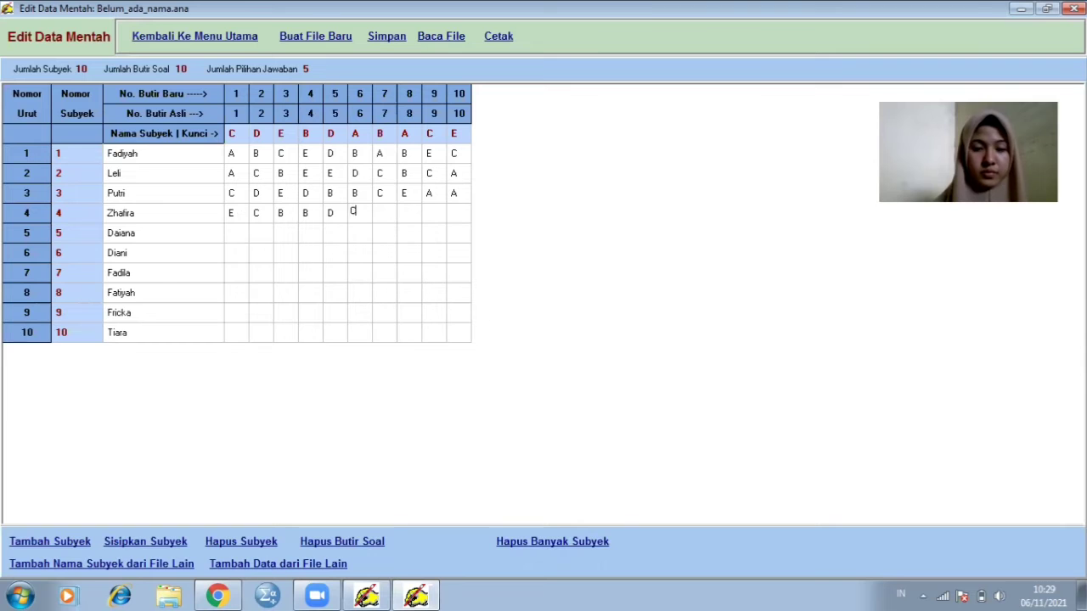
pyautogui.write('e')
pyautogui.write('A E B A')
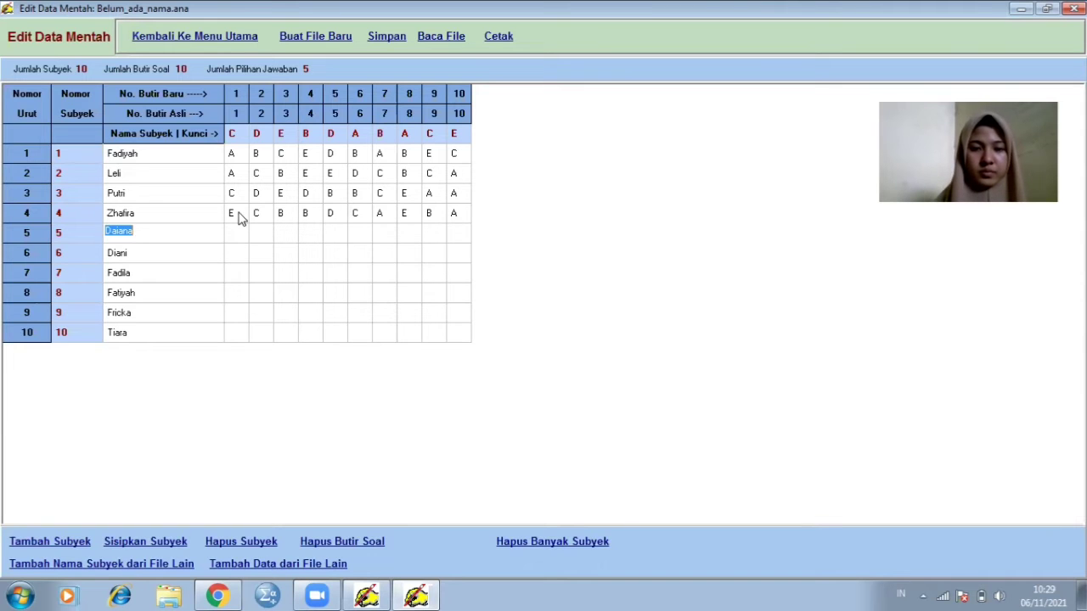
# Step: Enter subject 5's answers for items 1 to 10 as C, D, E, B, D, A, B, A, A, B
pyautogui.click(233, 230)
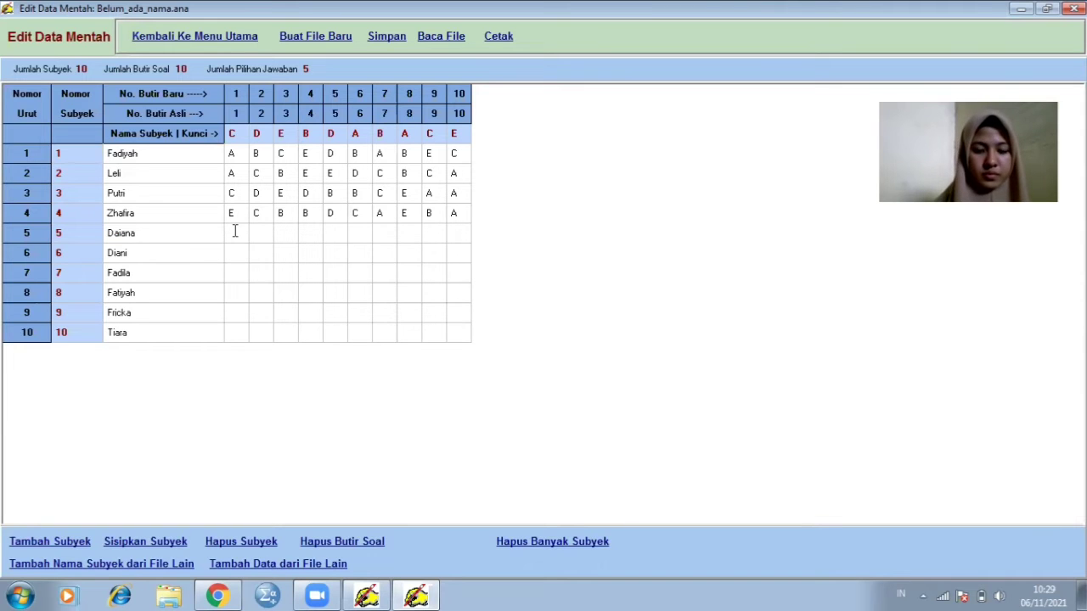
pyautogui.write('CDEB')
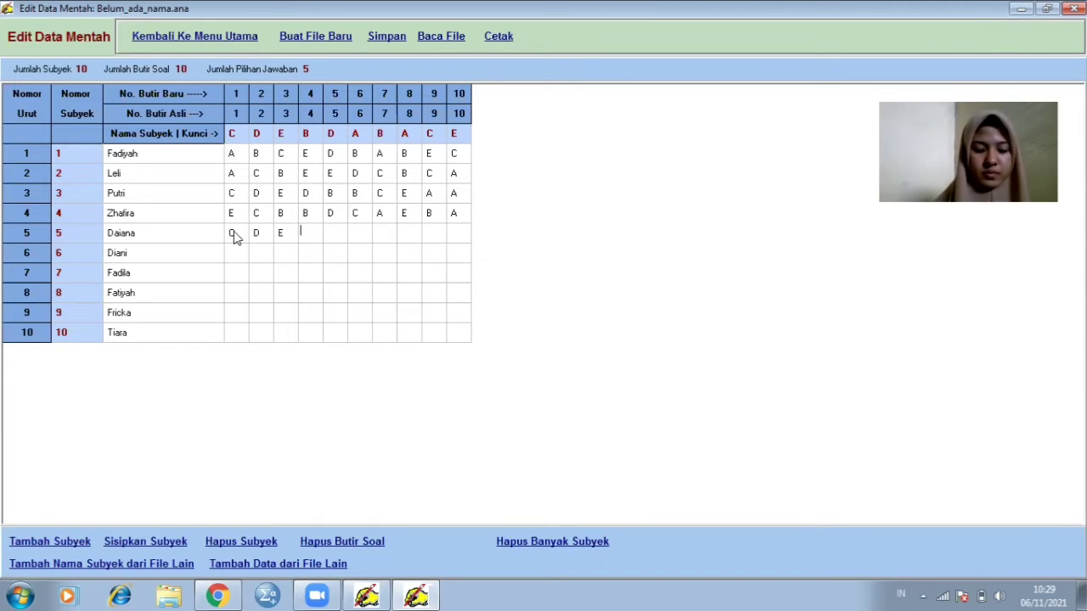
pyautogui.write('DA')
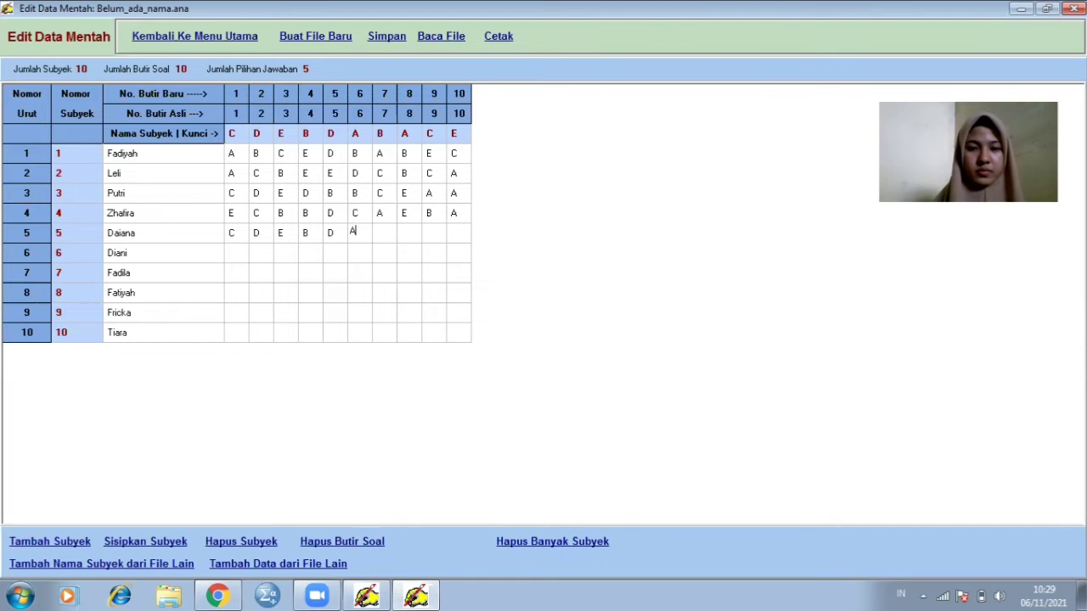
pyautogui.write('BAAB')
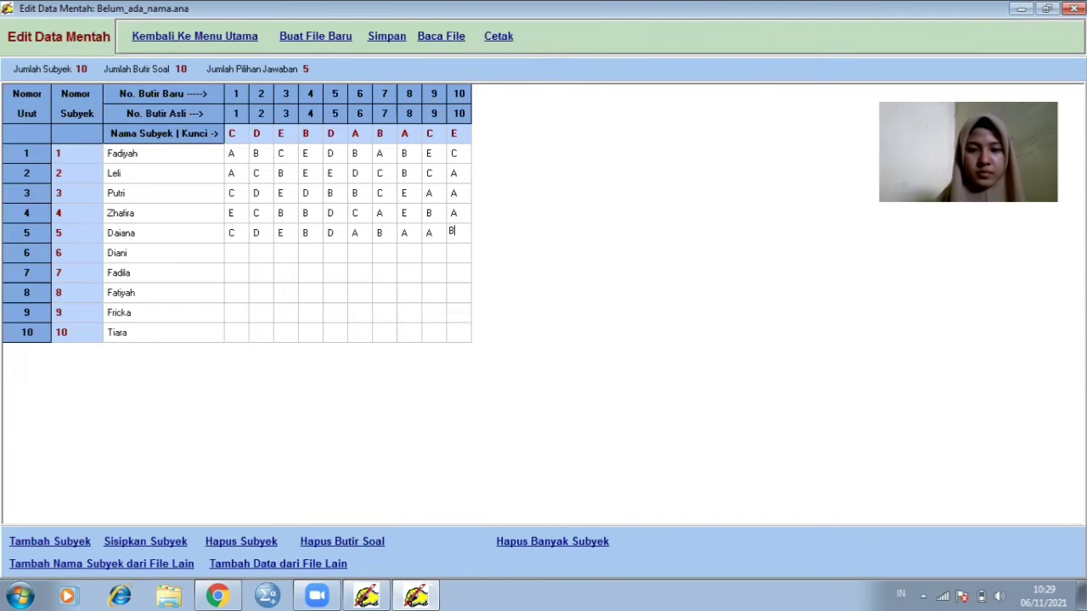
# Step: Enter subject 6's answers for items 1 to 10 as C, D, A, D, B, A, C, B, B, A
pyautogui.click(237, 252)
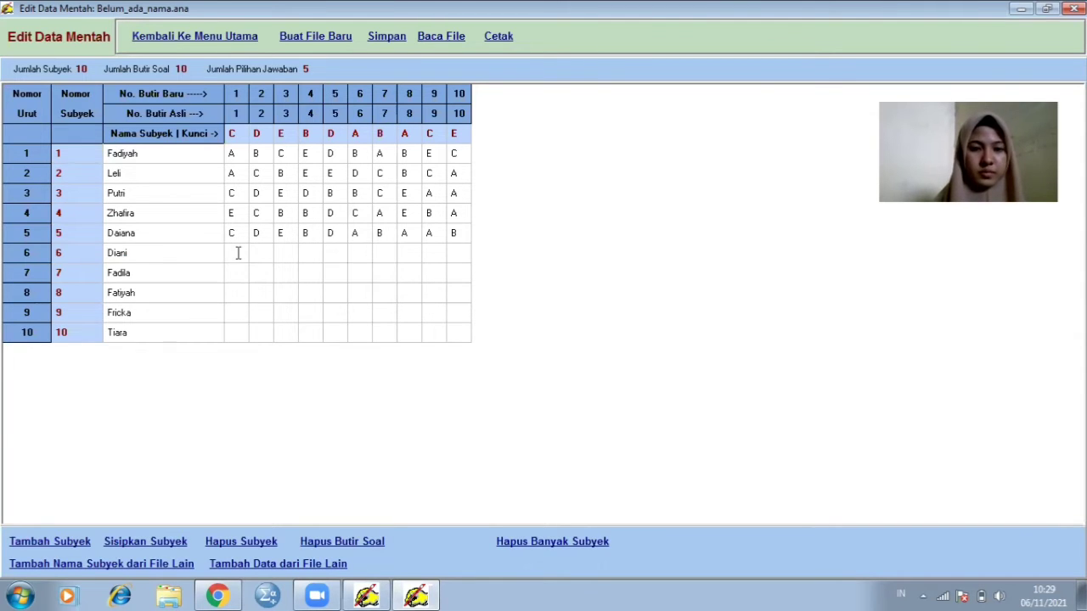
pyautogui.write('CDA')
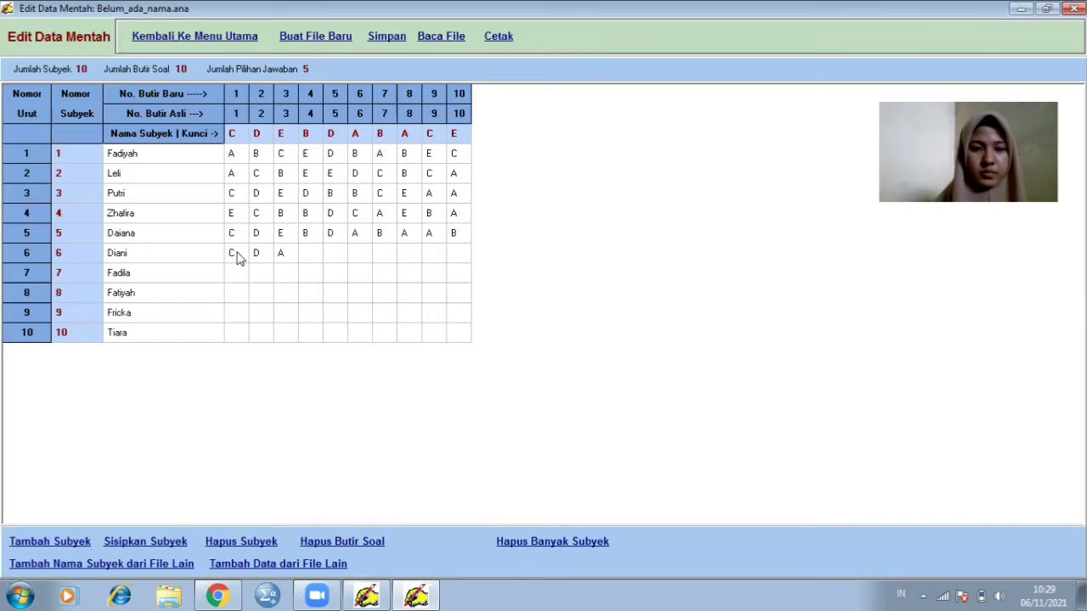
pyautogui.write('DBAC')
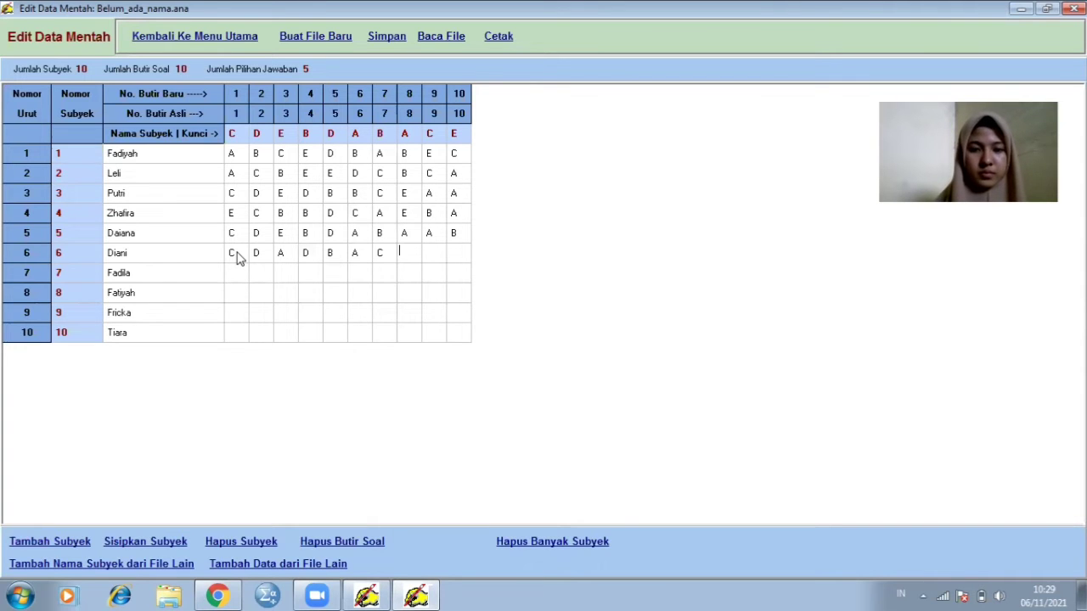
pyautogui.write('BBA')
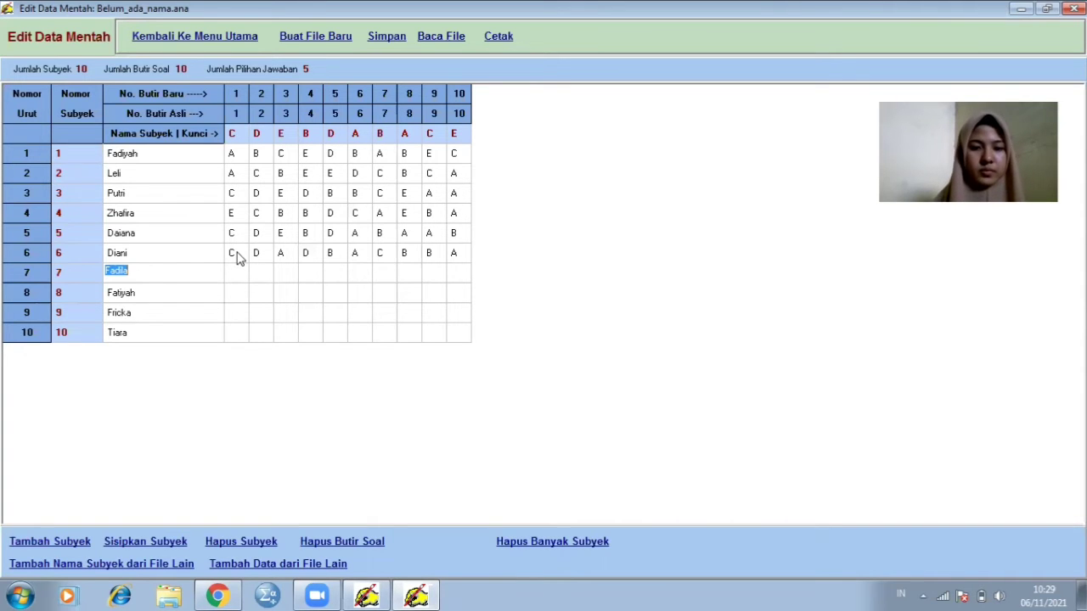
# Step: Enter subject 7's answers for items 1 to 10 as E, C, B, C, E, A, E, D, D, B
pyautogui.click(237, 276)
pyautogui.write('ECBCE')
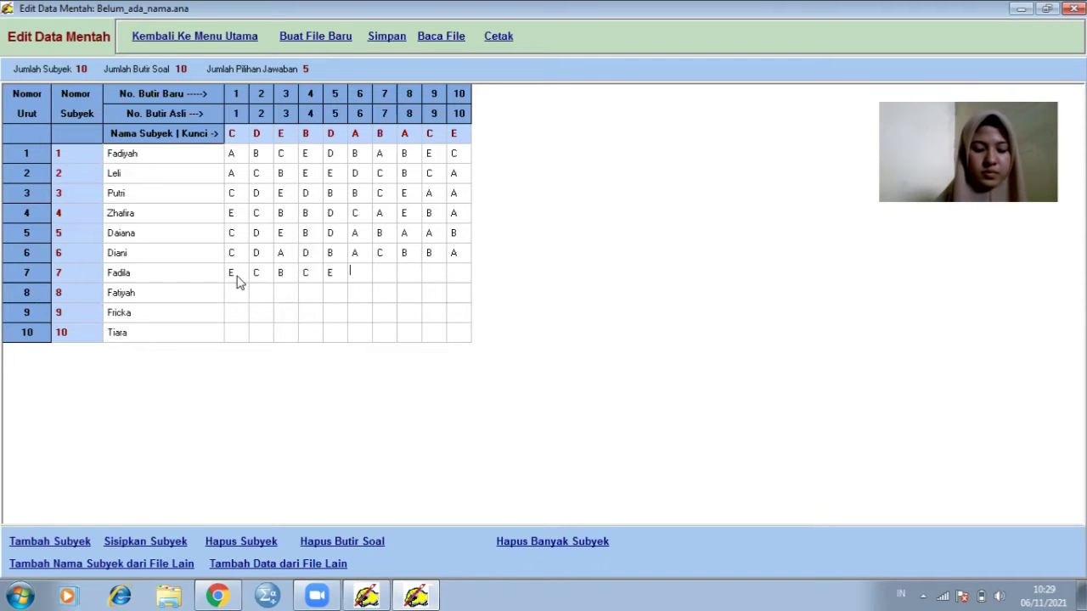
pyautogui.write('AEDDBC')
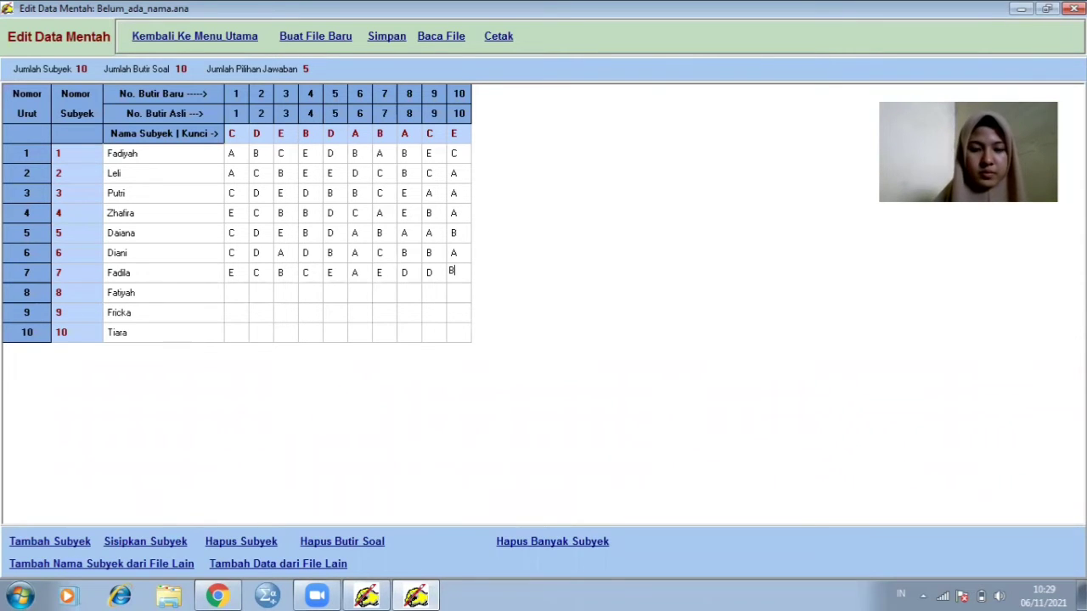
# Step: Re-enter subject 8's name and fill in the answers for items 1 to 10 as A, E, C, B, B, C, D, E, A, E
pyautogui.press('BackSpace')
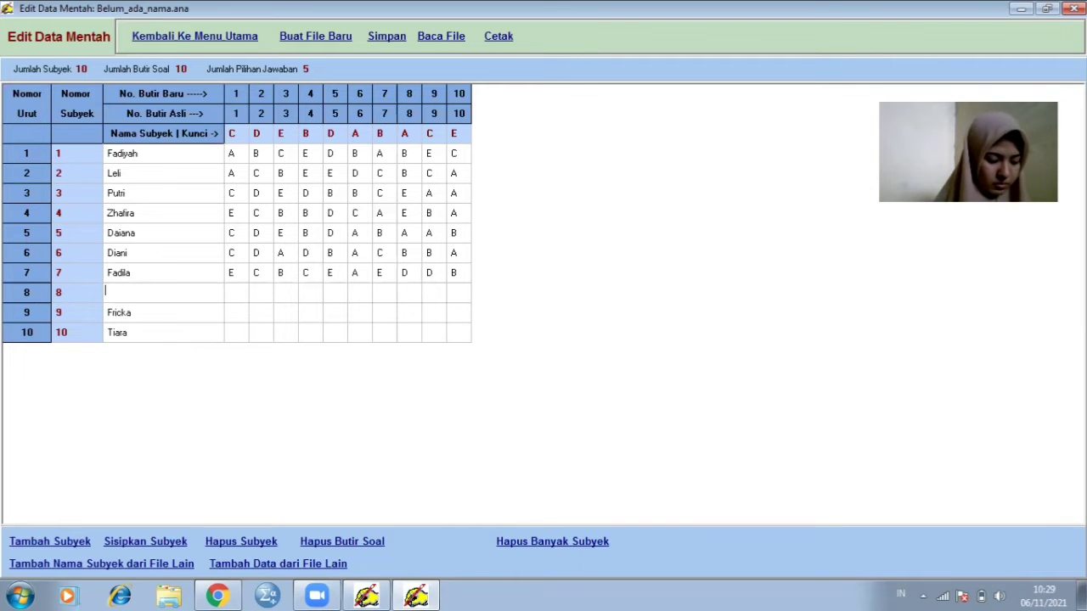
pyautogui.write('Fatiyah')
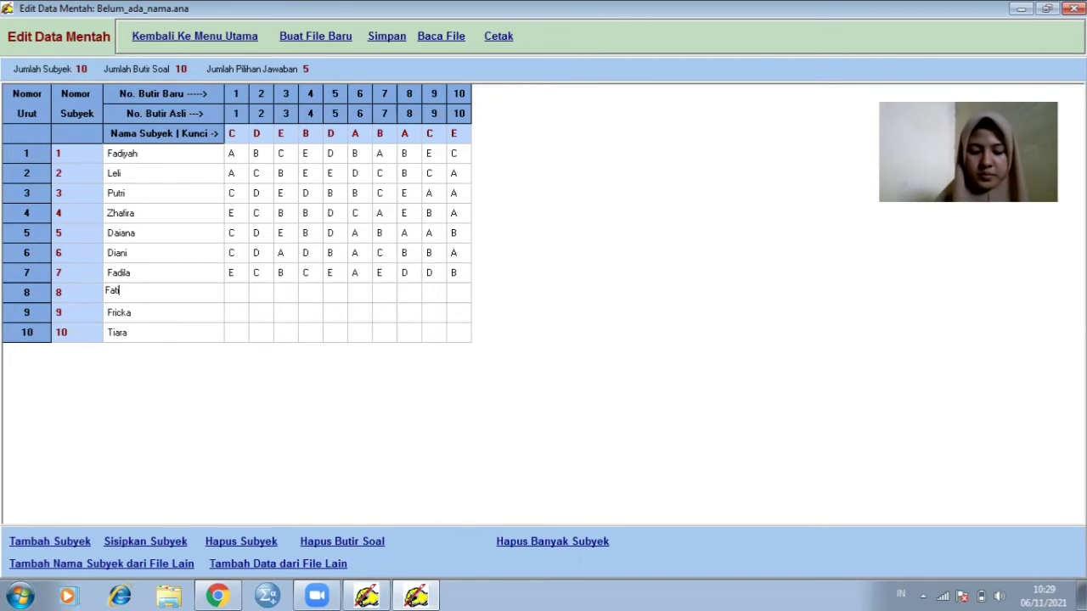
pyautogui.click(238, 293)
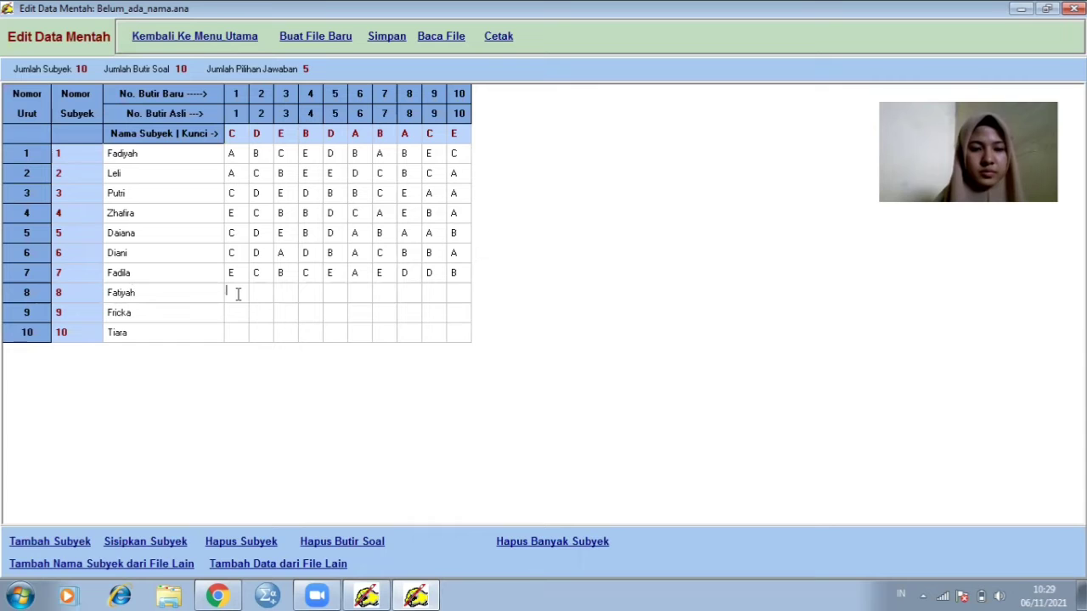
pyautogui.write('A')
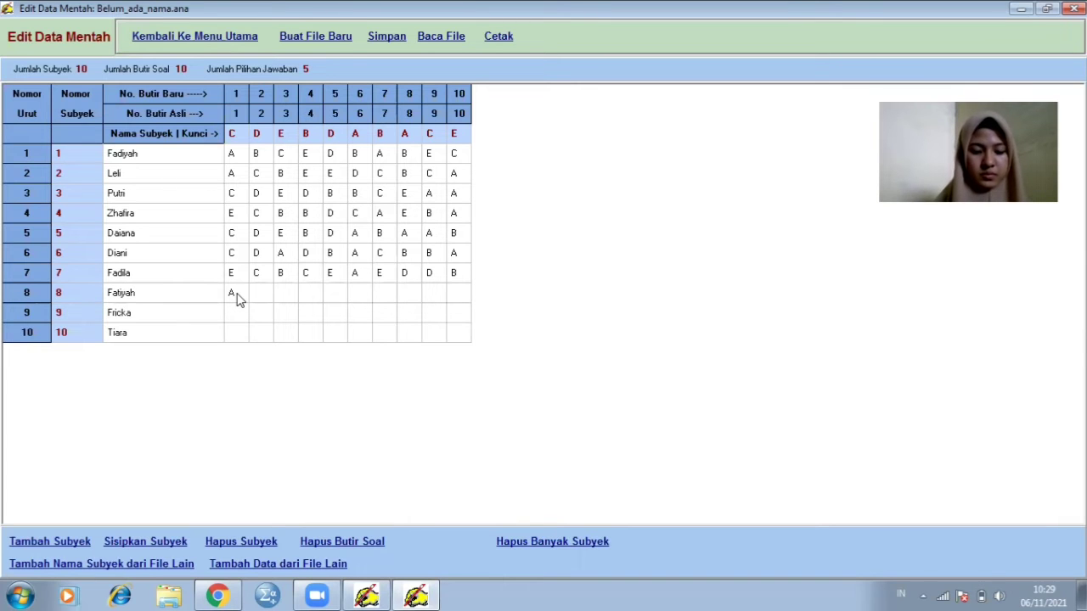
pyautogui.write('ECBB')
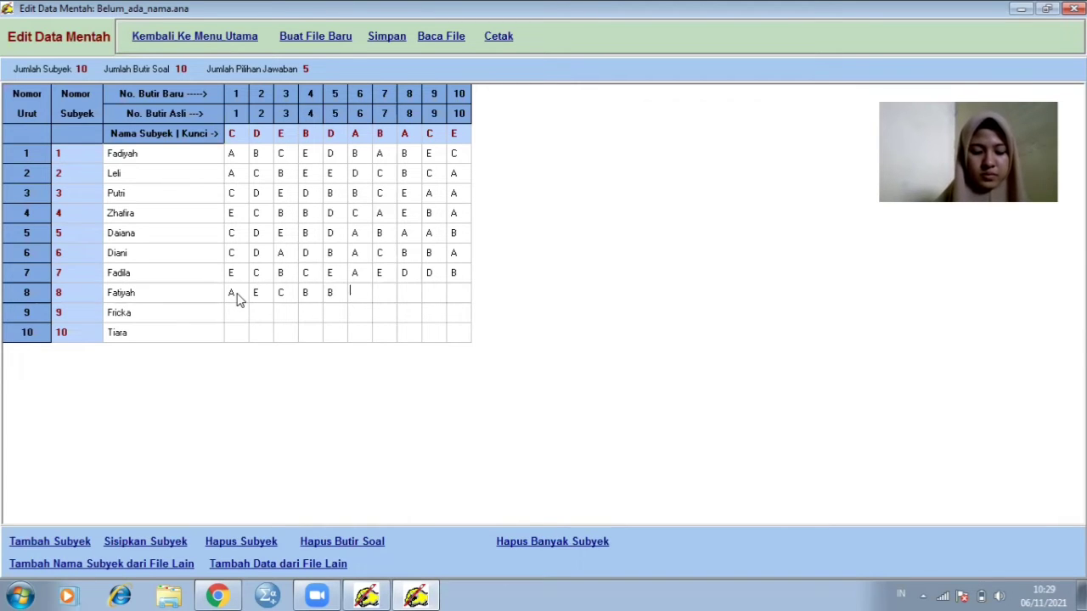
pyautogui.write('CDEAE')
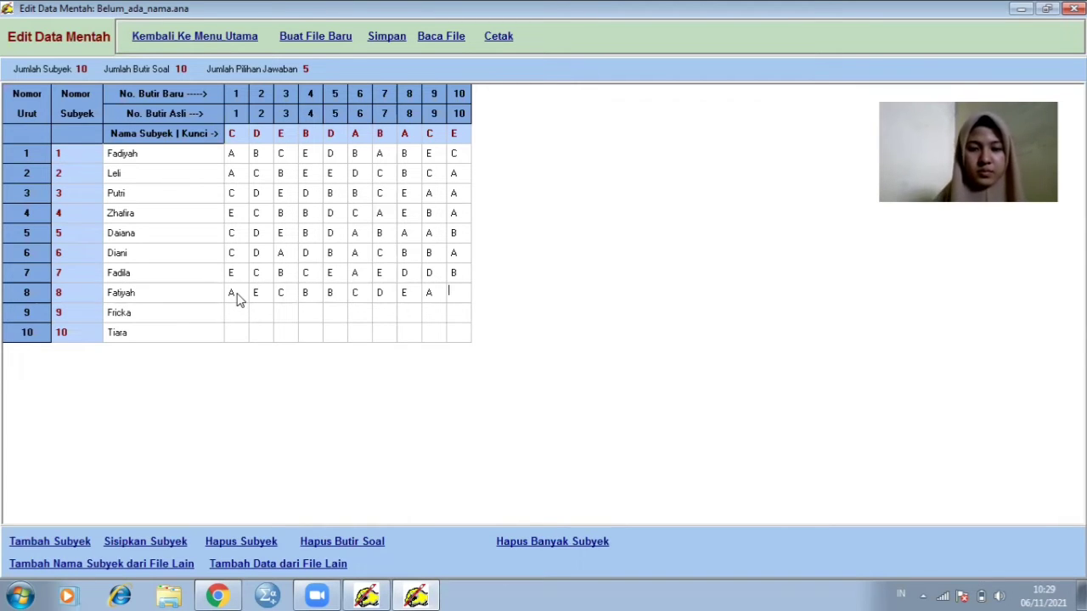
# Step: Enter subject 9's answers for items 1 to 10 as B, C, D, E, D, A, B, A, C, E
pyautogui.click(233, 314)
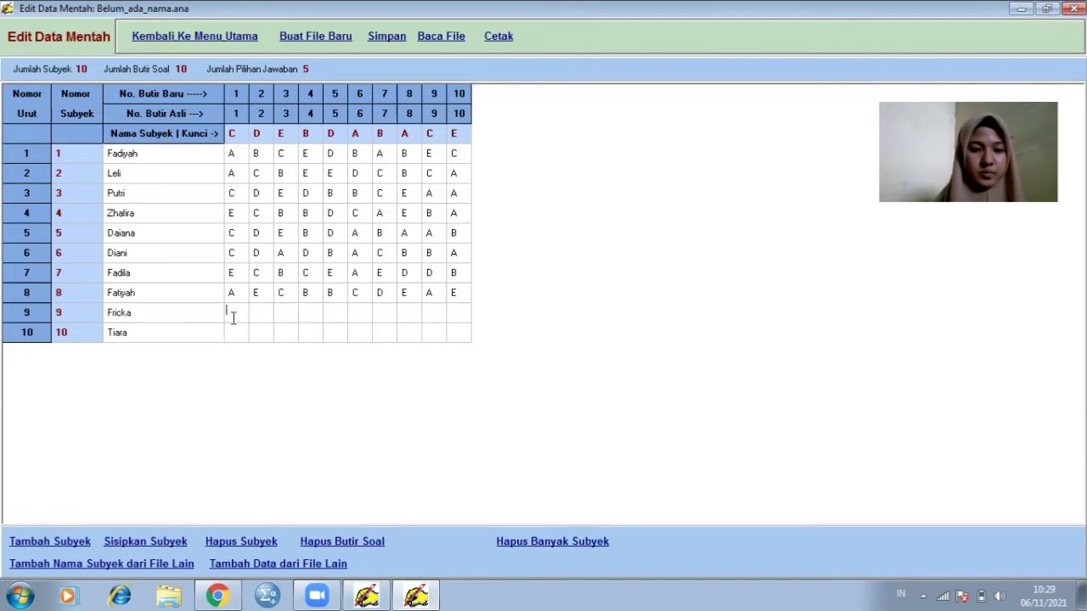
pyautogui.write('BC')
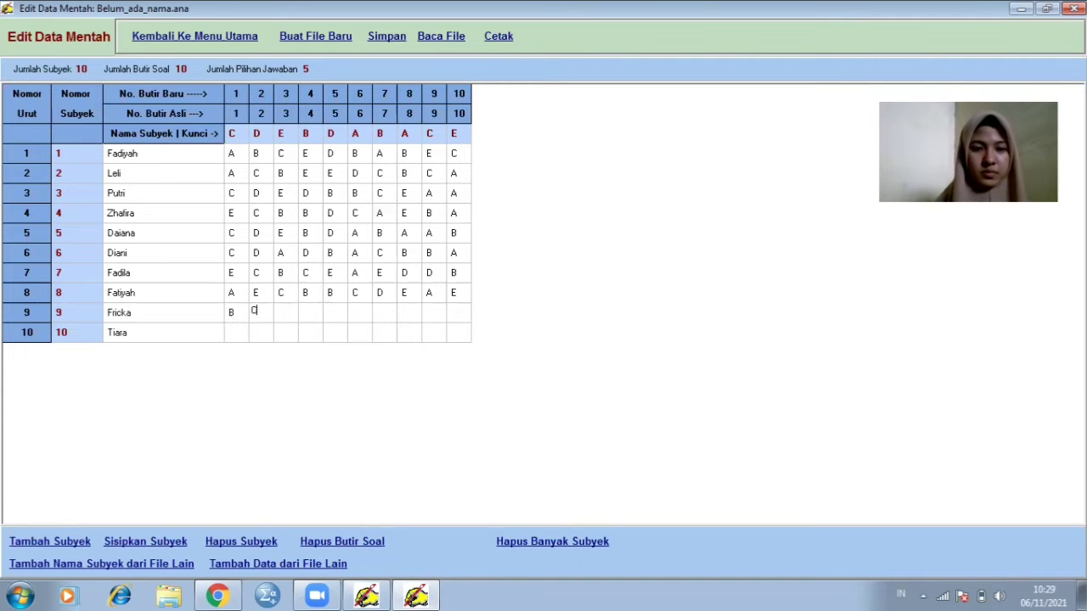
pyautogui.write('DE')
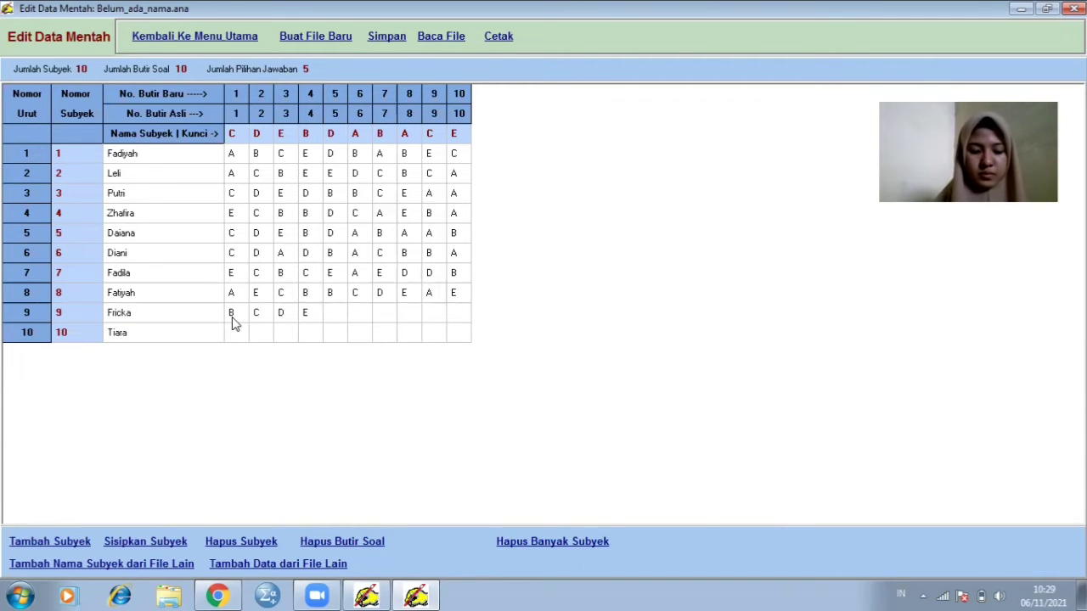
pyautogui.write('DA')
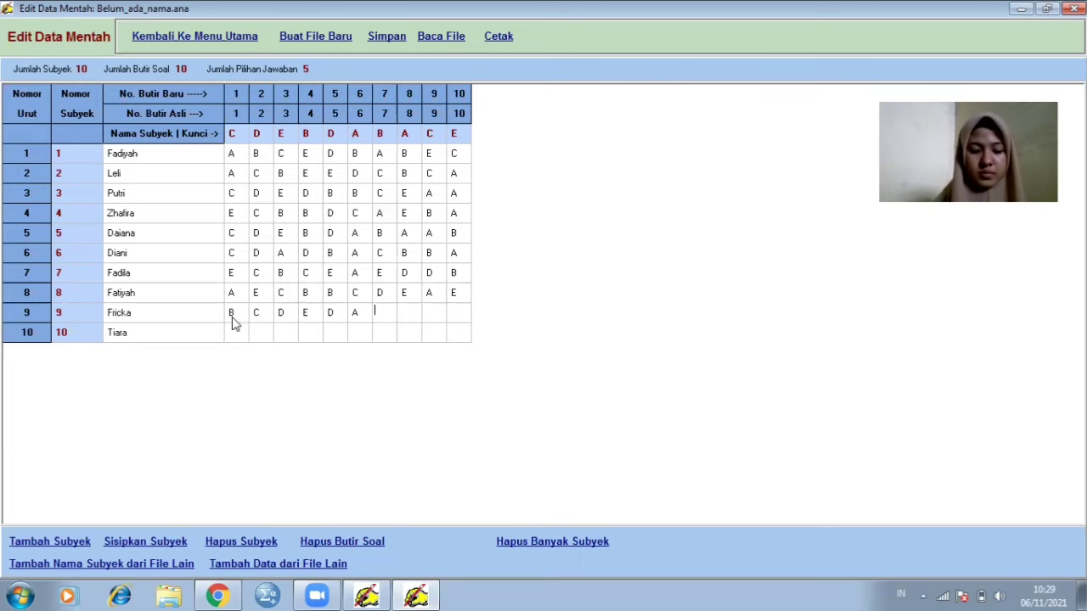
pyautogui.write('BACE')
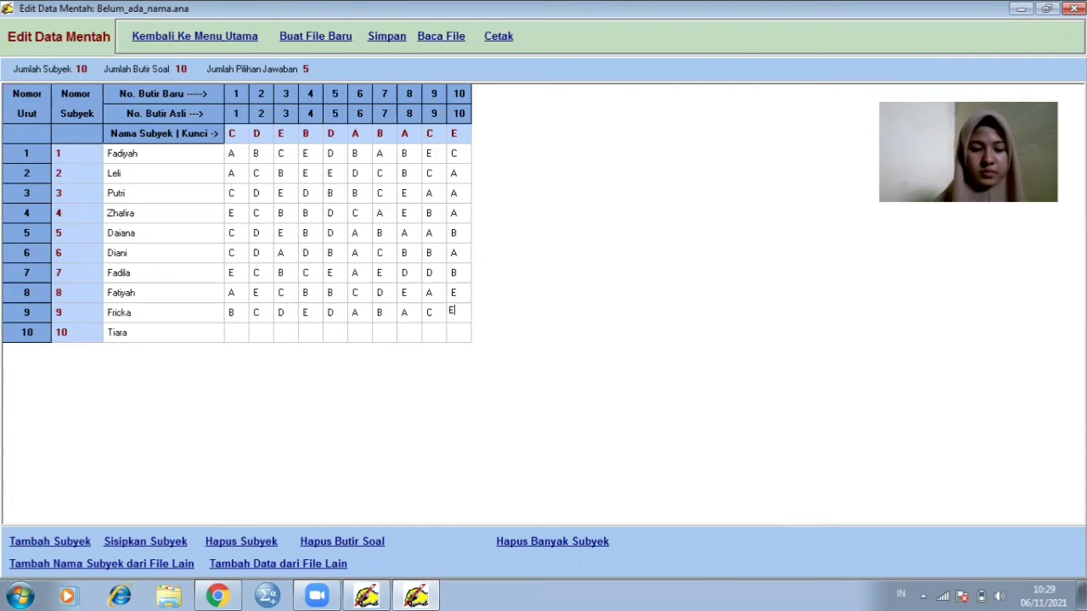
# Step: Enter subject 10's answers for items 1 to 10 as C, D, E, B, D, B, C, D, E, A
pyautogui.click(236, 332)
pyautogui.write('CDEBDBCDE')
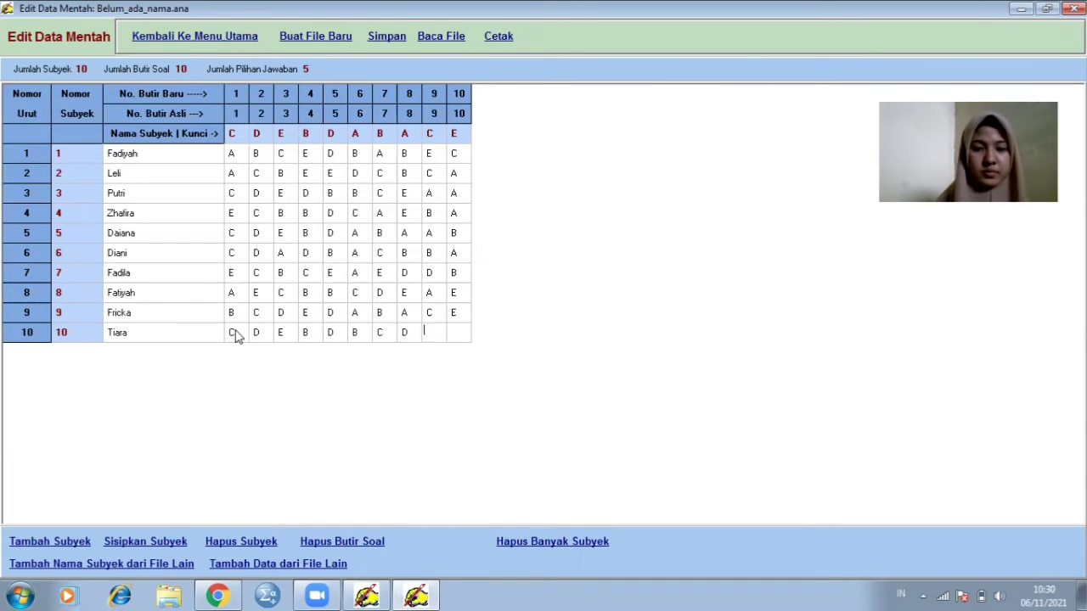
pyautogui.write('A')
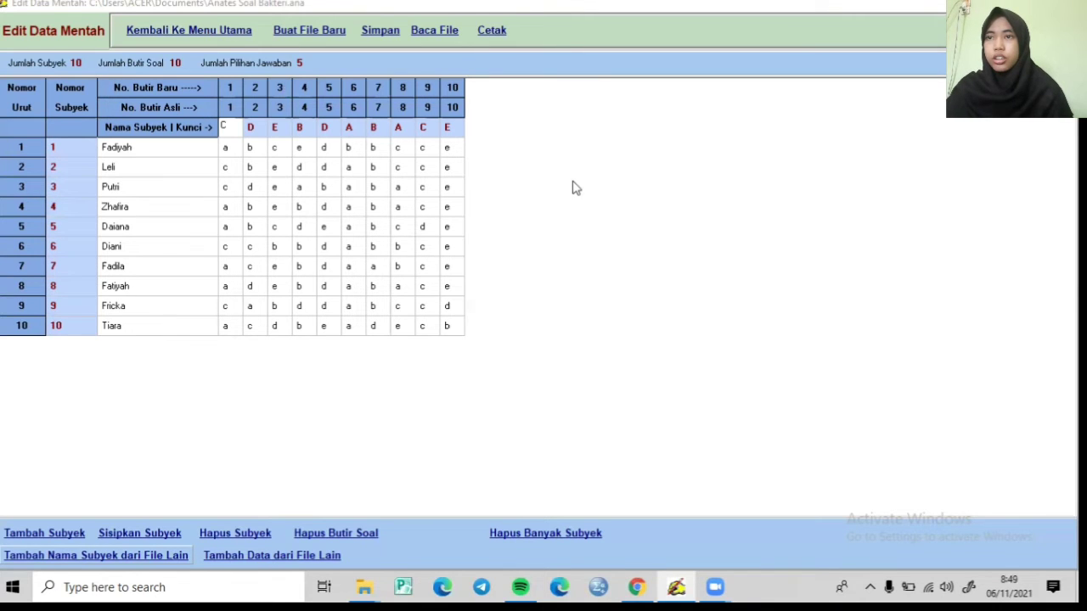
# Step: Show the weighted scores (Skor Dibobot) and set the weight for correct answers to 10
pyautogui.click(186, 31)
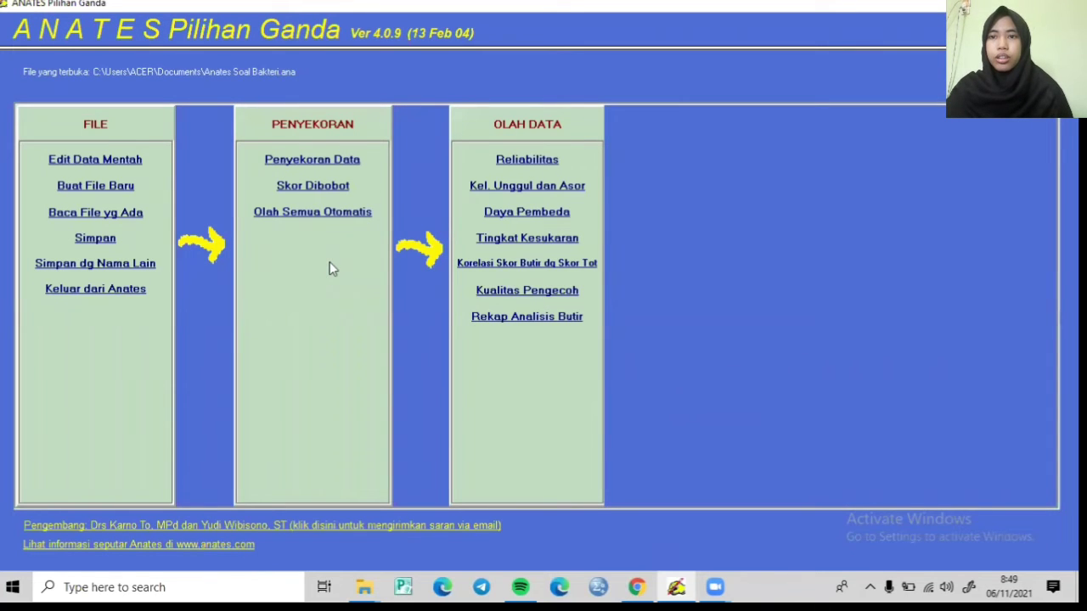
pyautogui.click(336, 192)
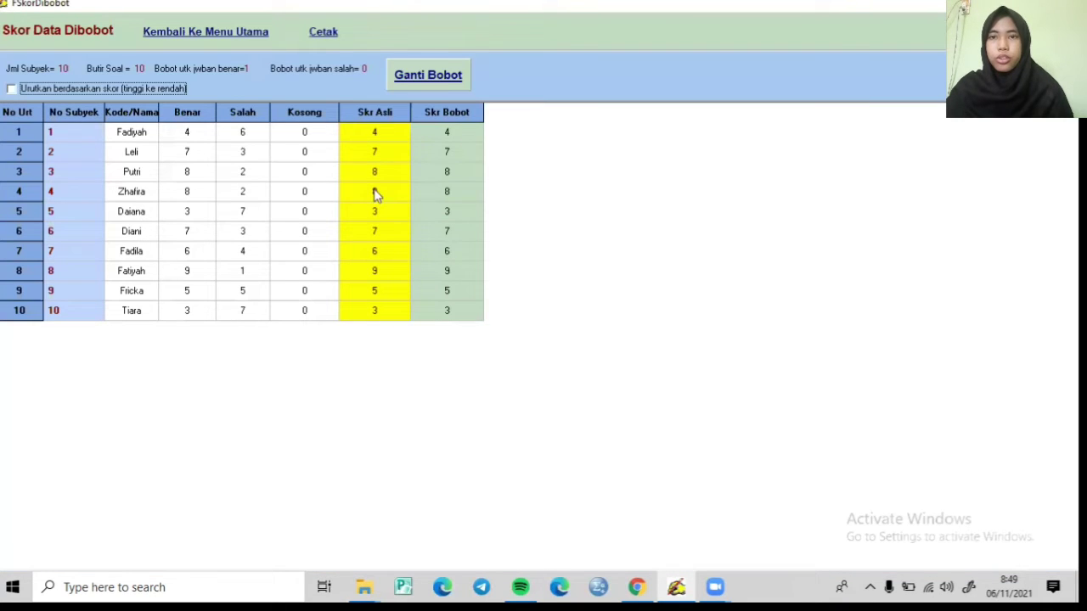
pyautogui.click(450, 77)
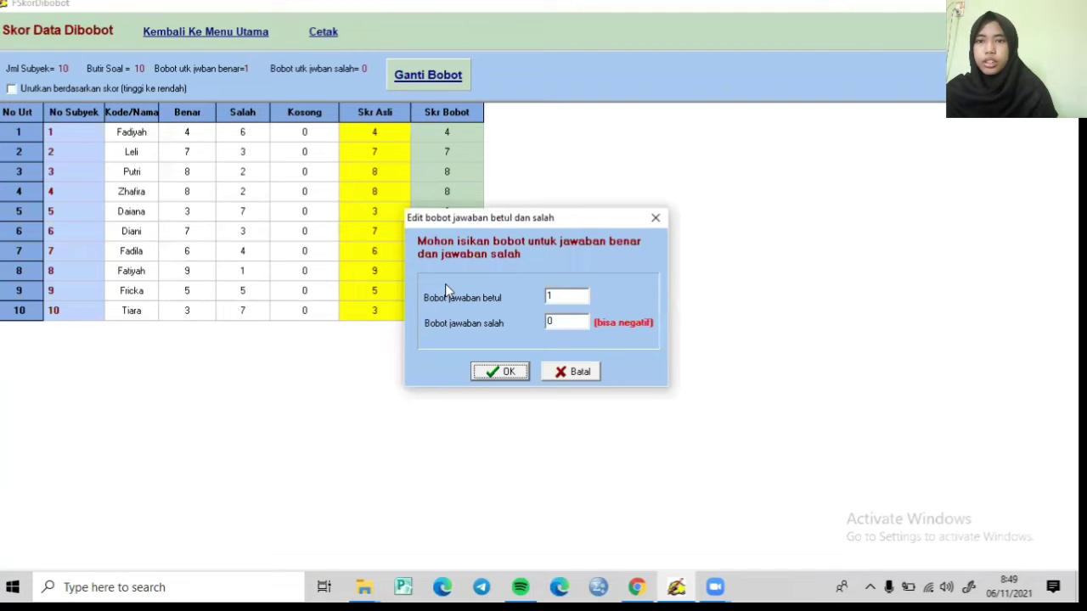
pyautogui.click(565, 296)
pyautogui.write('0')
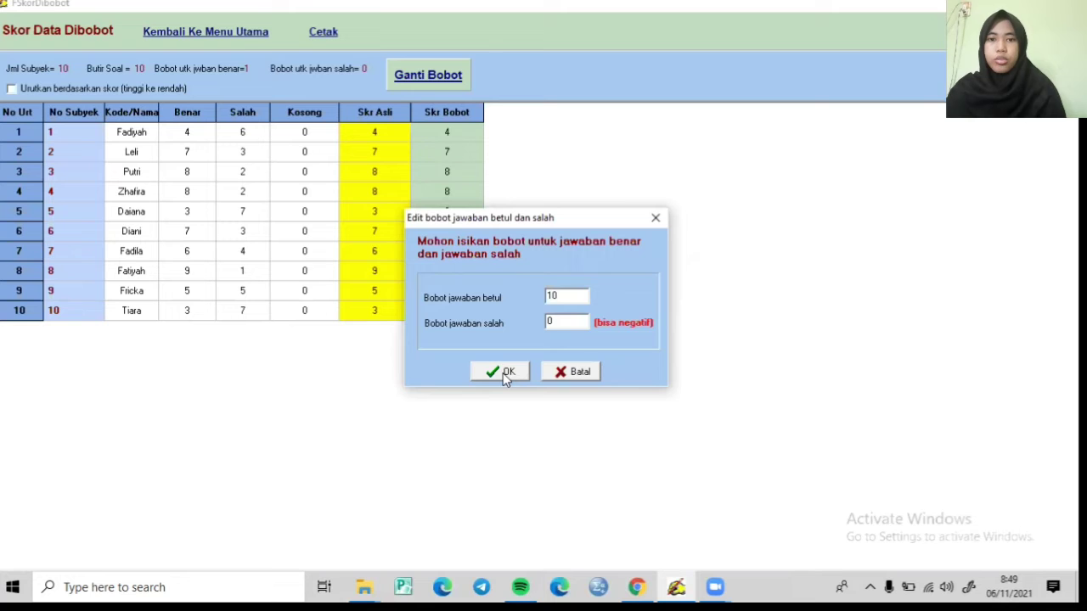
pyautogui.click(502, 372)
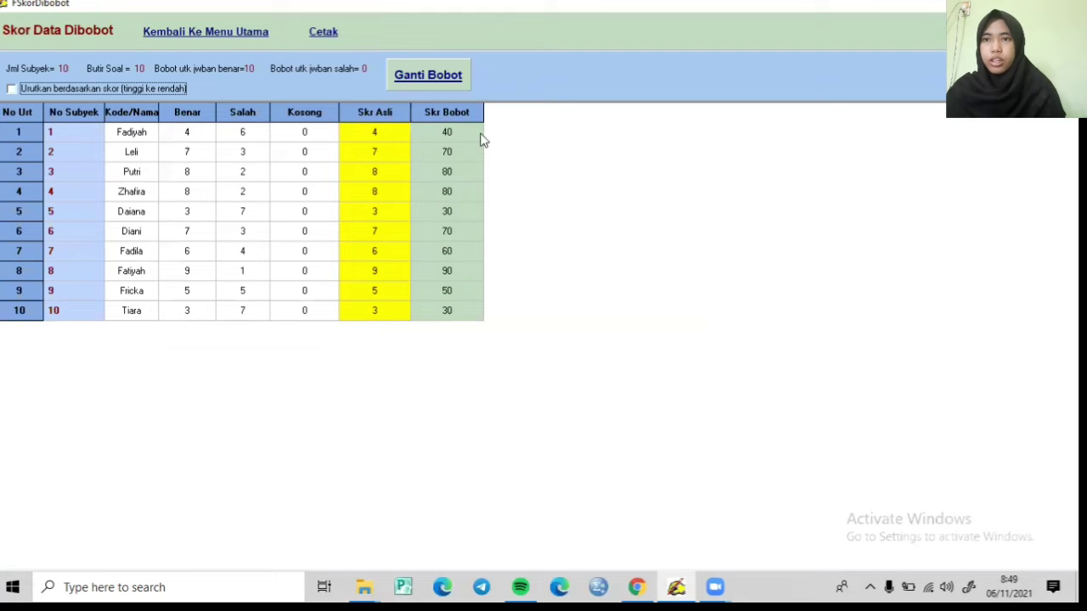
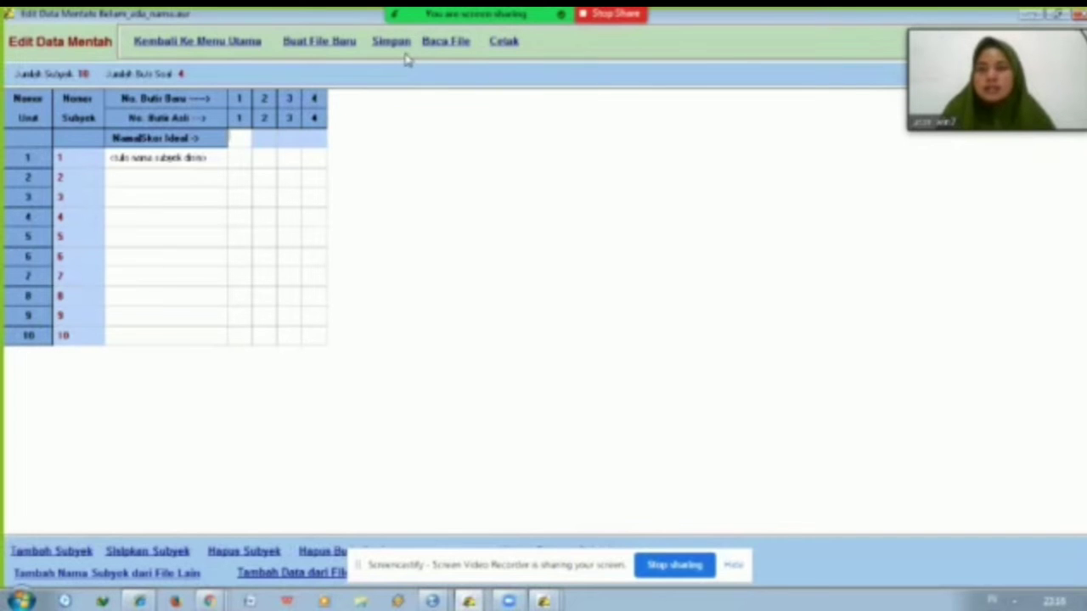
# Step: In ANATES Uraian, open the existing essay data file "kisi-kisi soal uraian" and score its data
pyautogui.click(159, 49)
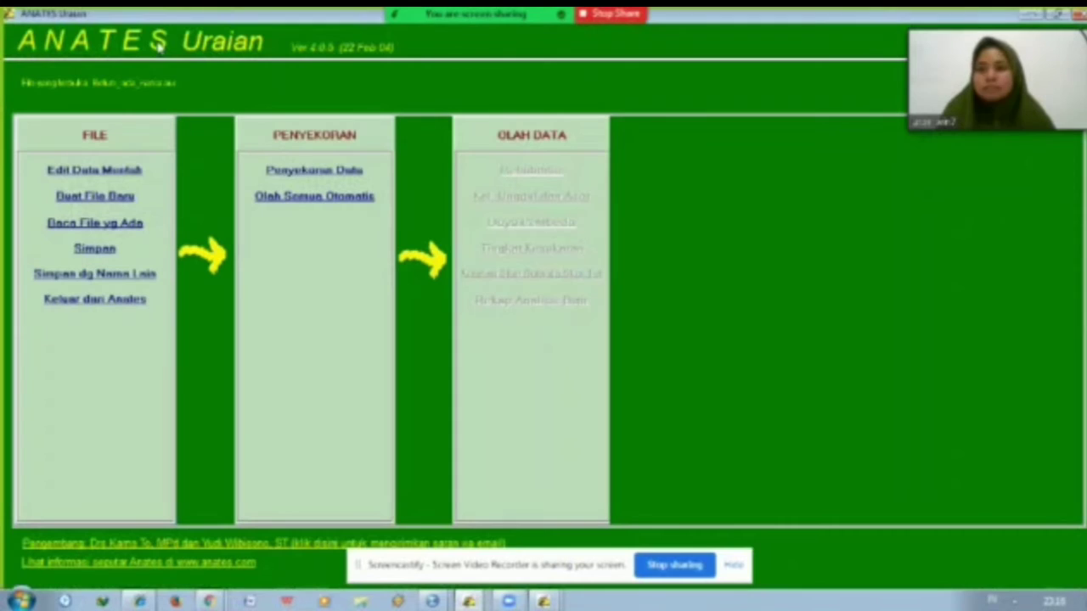
pyautogui.click(81, 225)
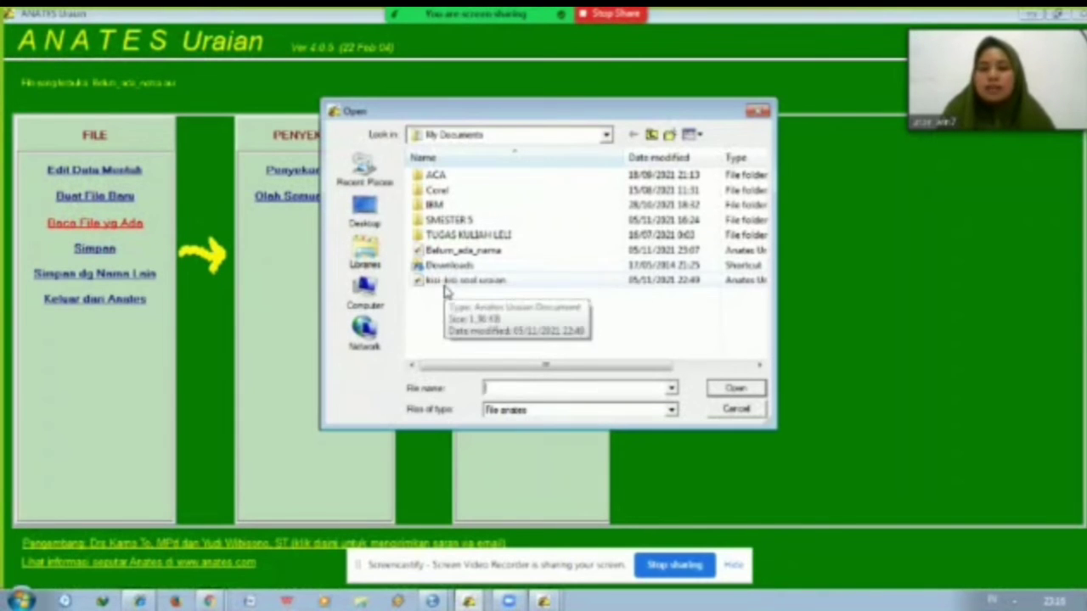
pyautogui.click(443, 283)
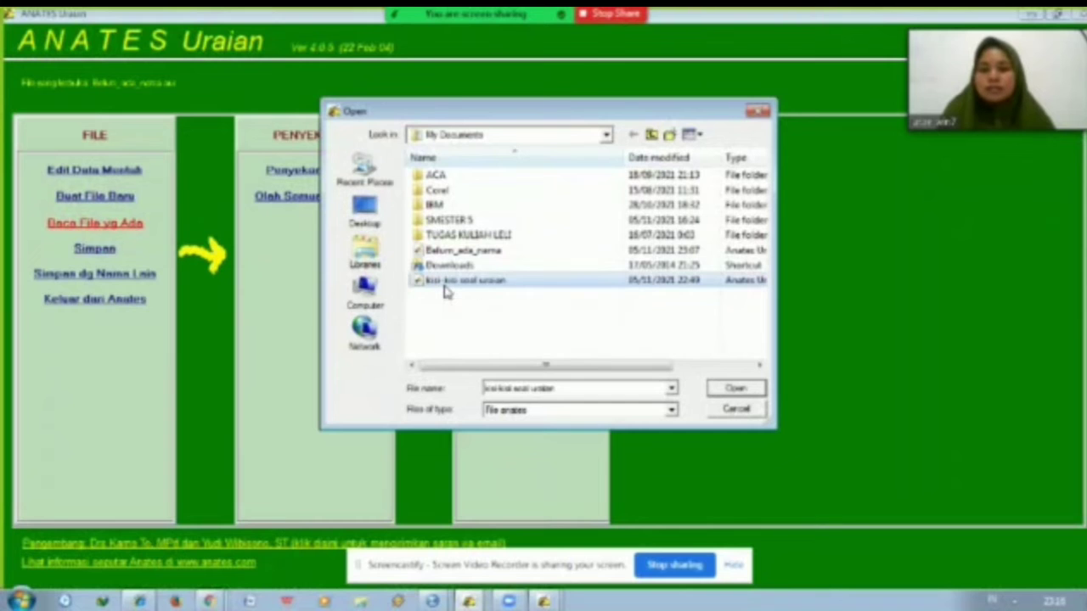
pyautogui.click(732, 390)
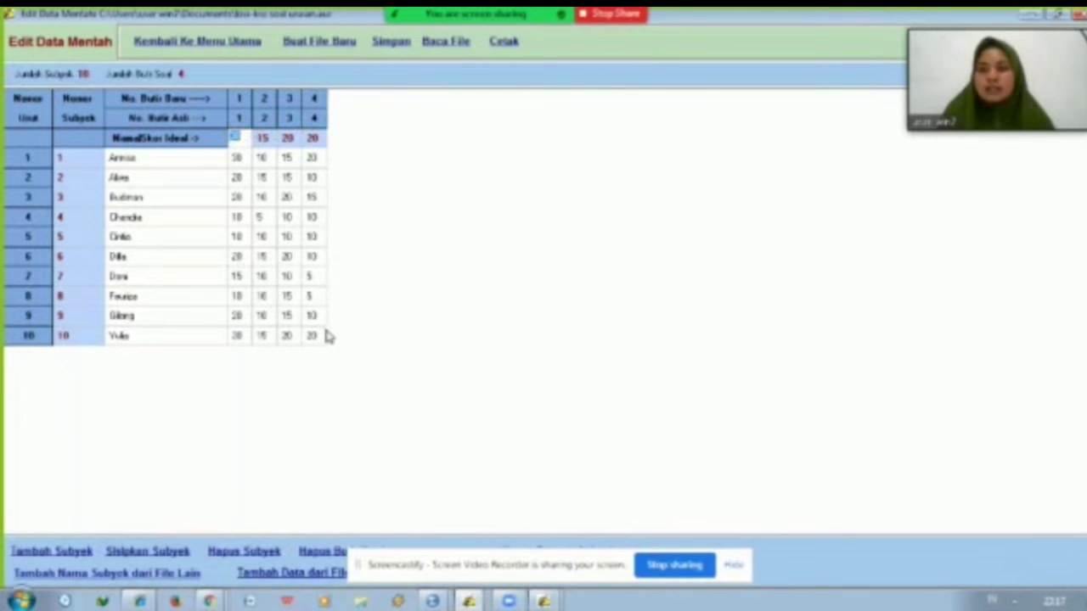
pyautogui.click(201, 43)
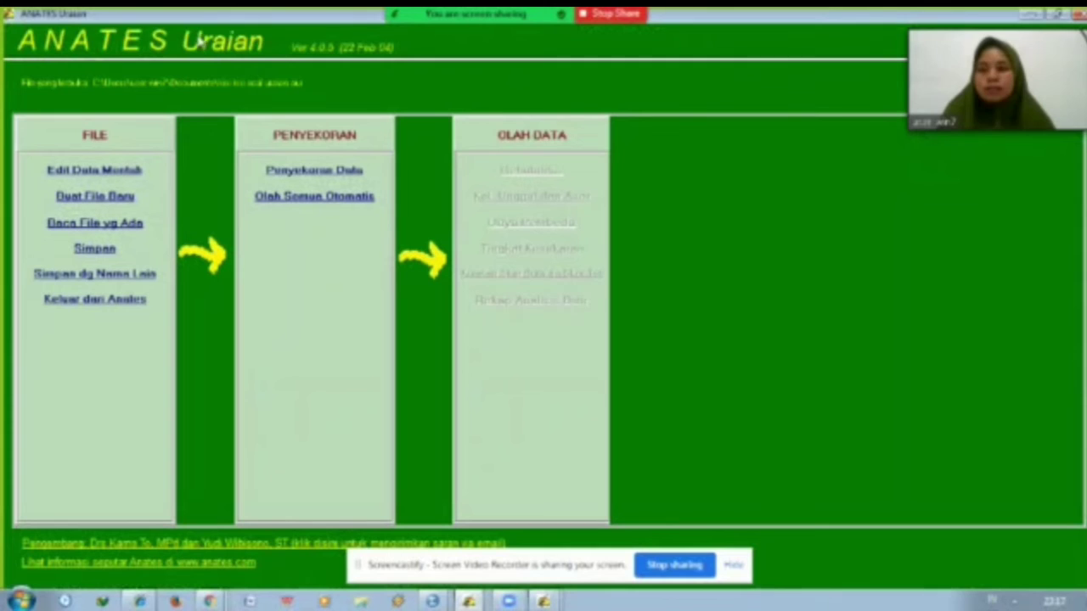
pyautogui.click(293, 176)
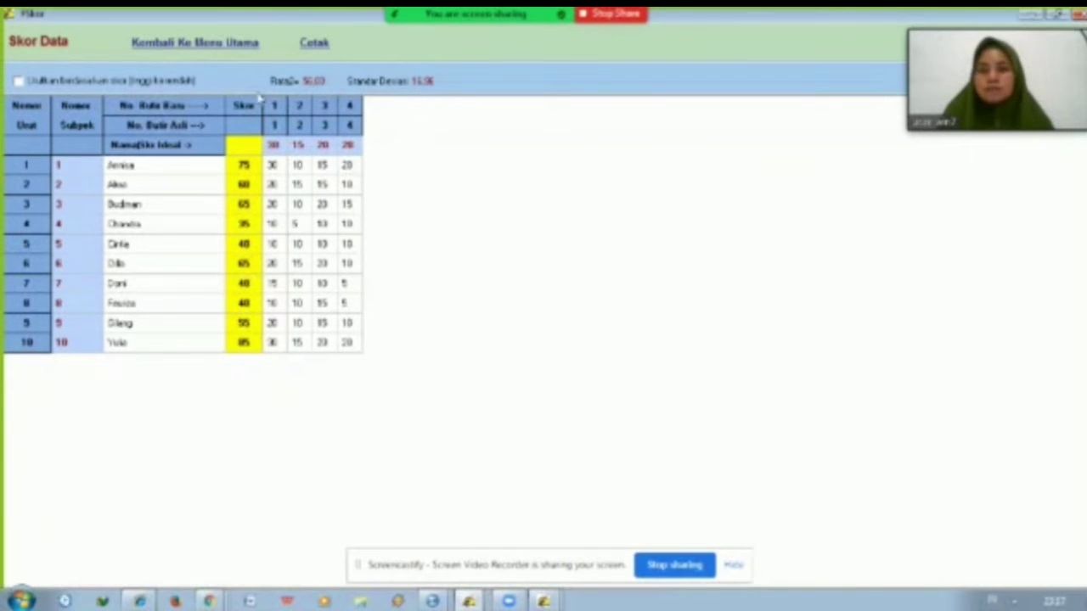
# Step: Leave the score data and run the automatic processing of all essay test analyses (Olah Semua Otomatis)
pyautogui.click(190, 48)
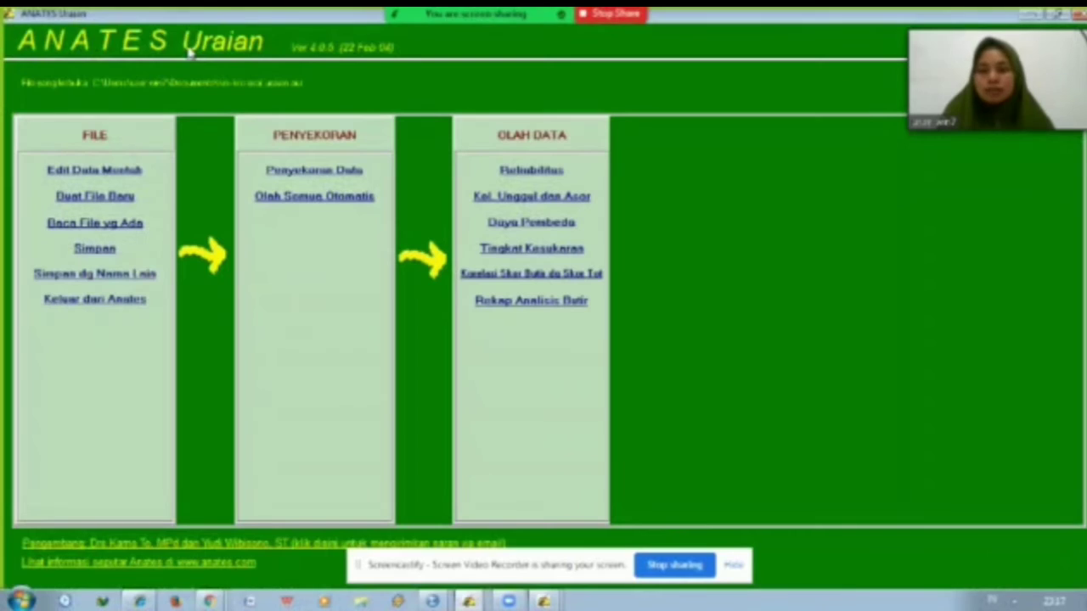
pyautogui.click(295, 208)
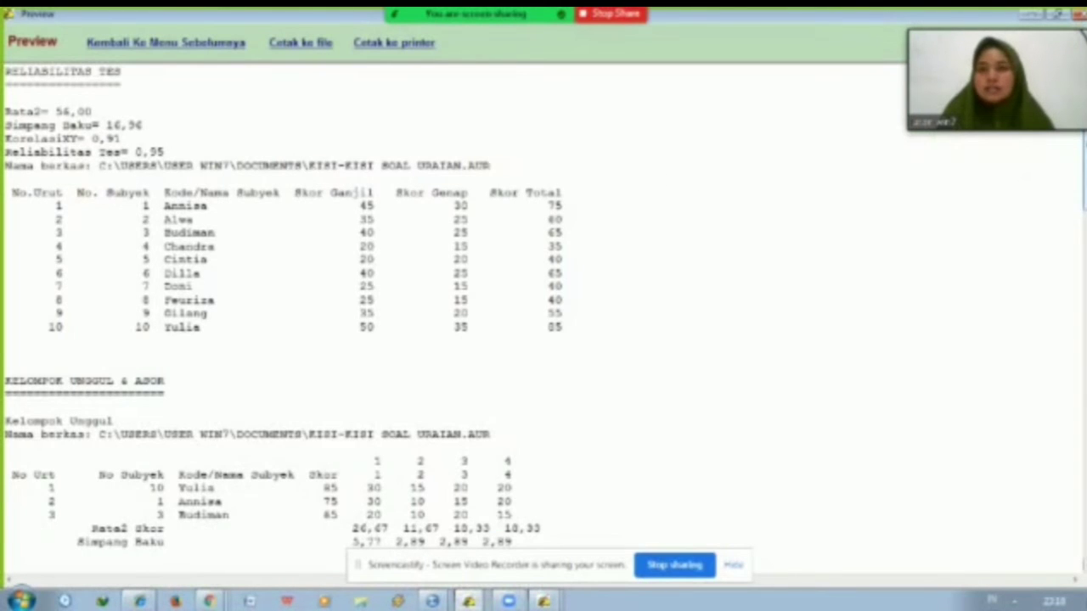
# Step: Examine the full analysis report, from test reliability and the upper and lower groups through discriminating power, difficulty level and item-total correlation
pyautogui.scroll(-1, 544, 295)
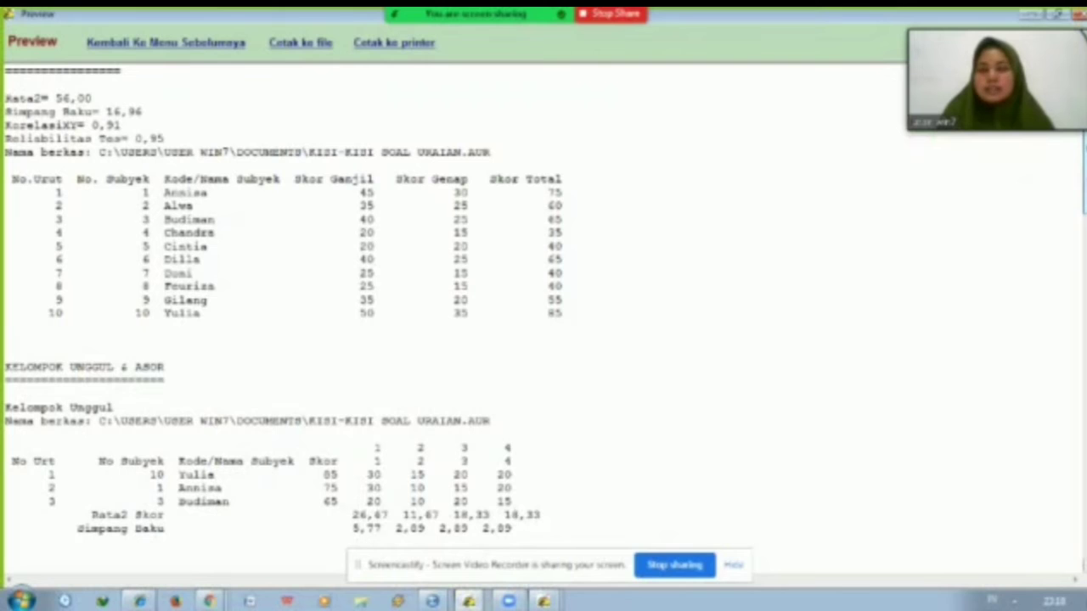
pyautogui.scroll(1, 544, 307)
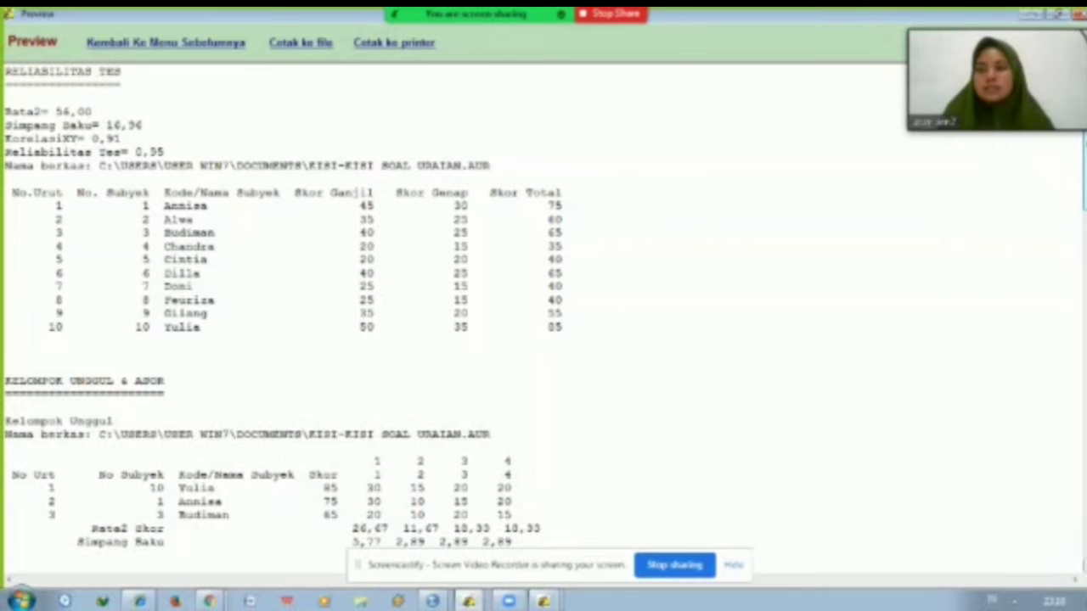
pyautogui.scroll(-1, 543, 295)
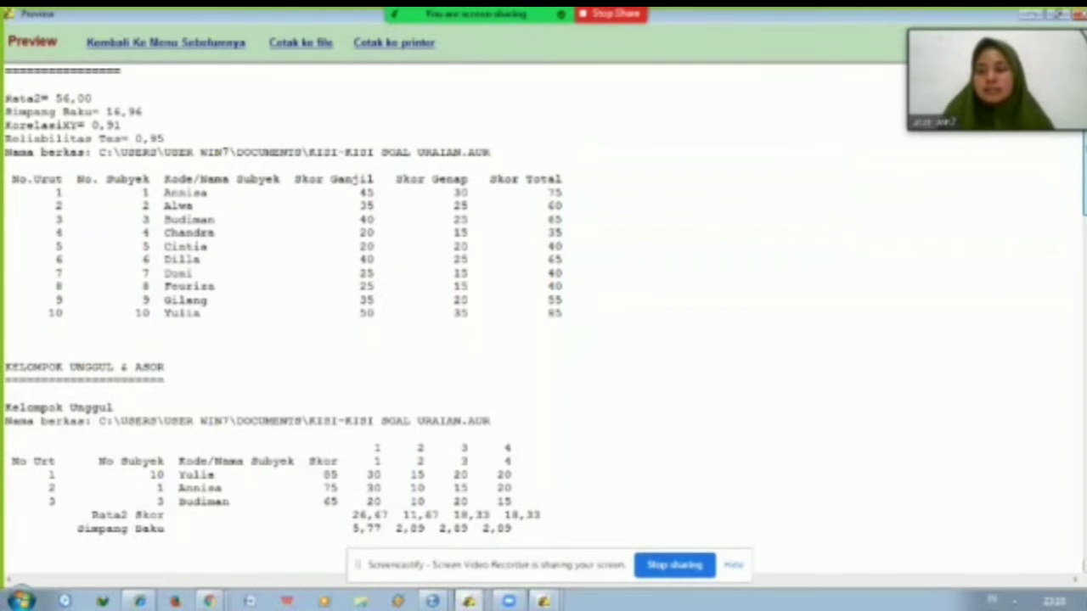
pyautogui.scroll(-2, 543, 300)
pyautogui.scroll(-2, 544, 300)
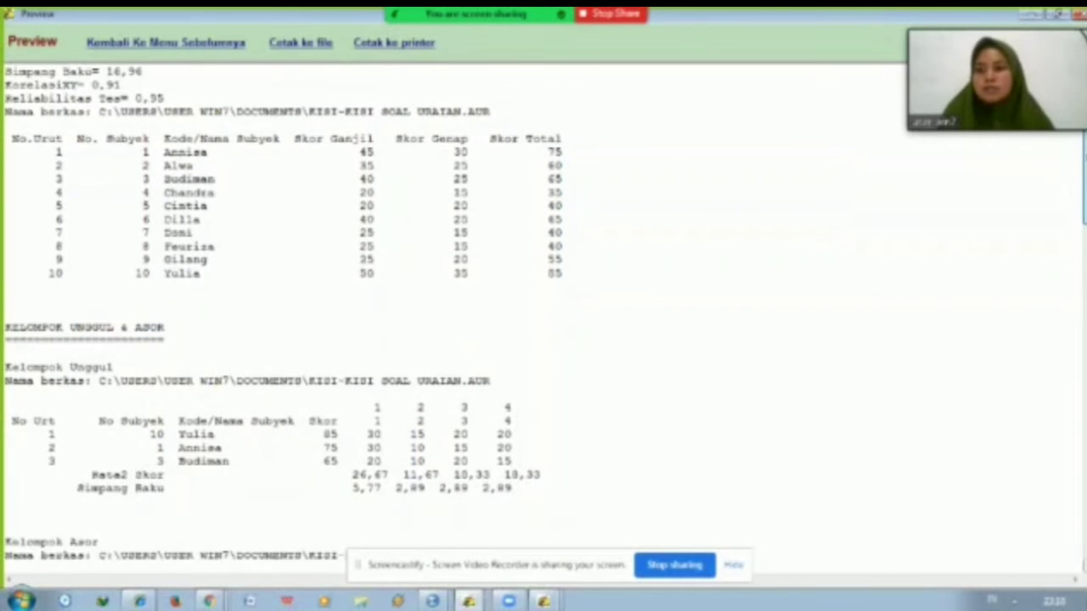
pyautogui.scroll(-17, 543, 300)
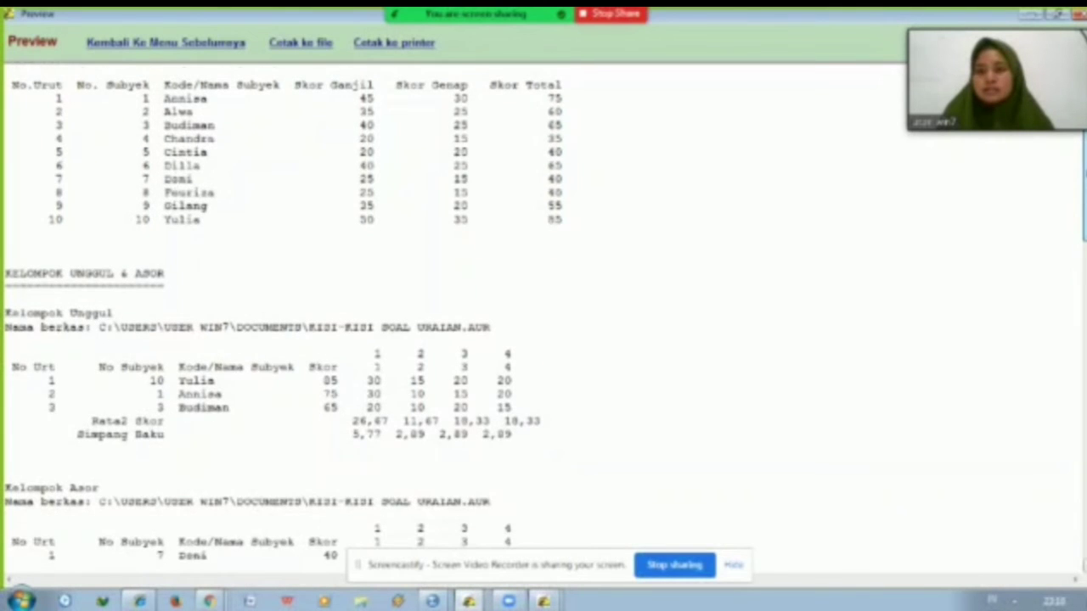
pyautogui.scroll(17, 779, 378)
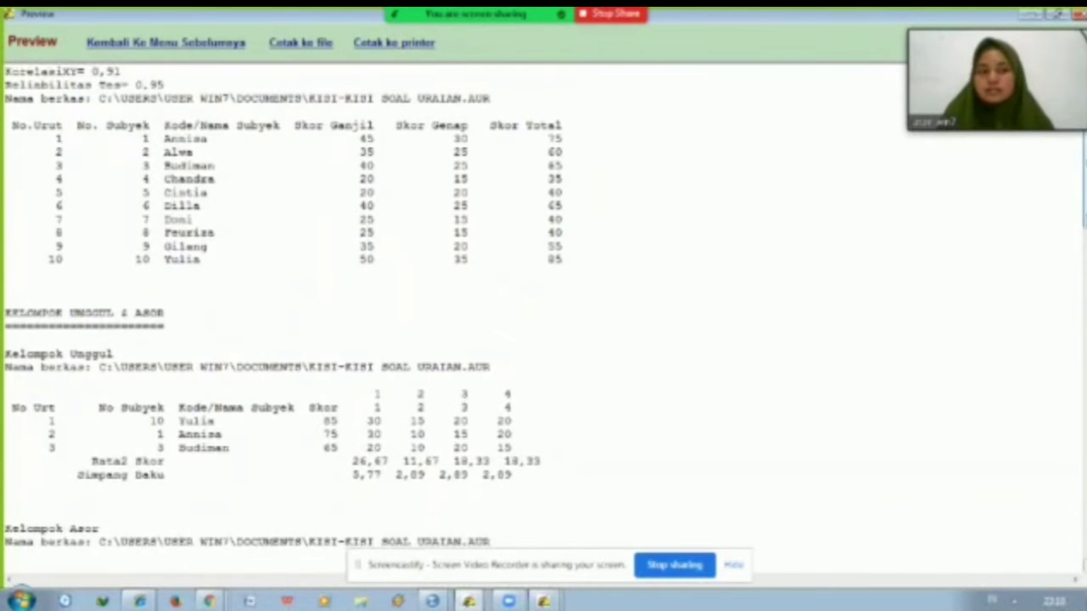
pyautogui.scroll(-20, 544, 301)
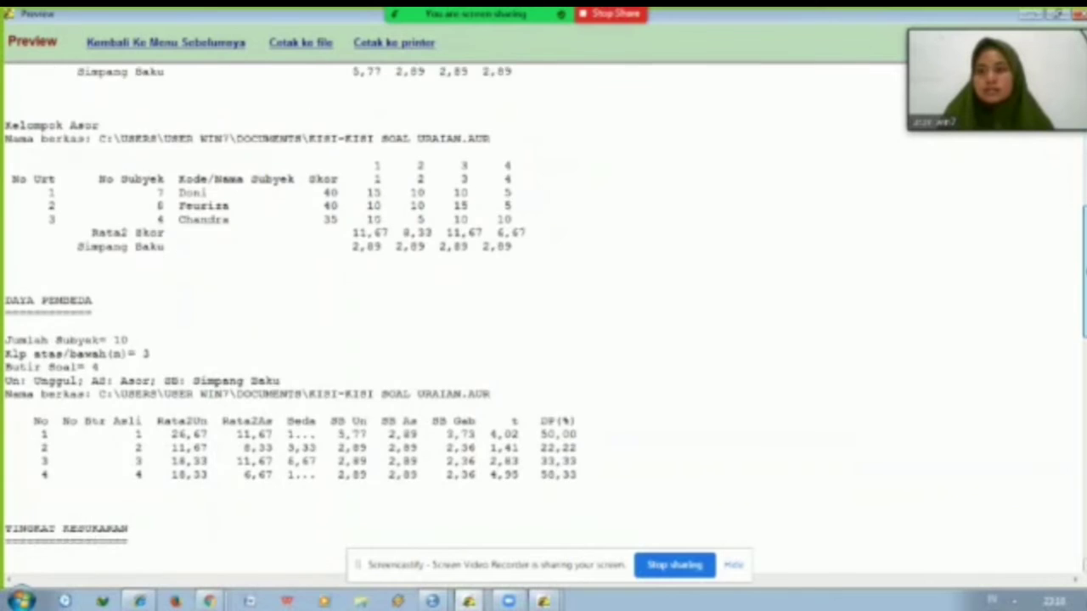
pyautogui.scroll(-16, 543, 313)
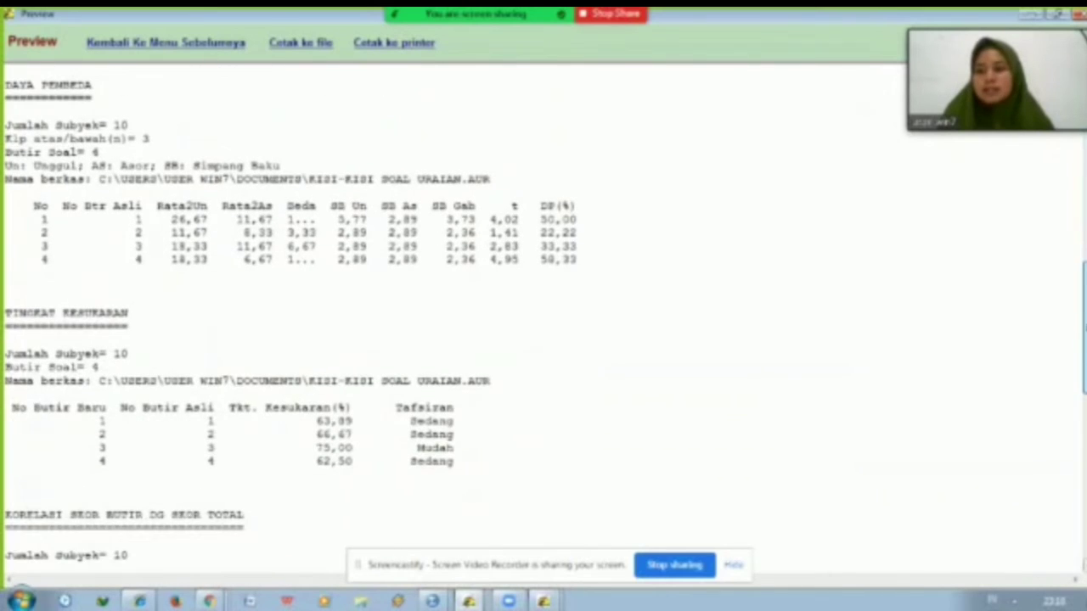
pyautogui.scroll(-6, 543, 314)
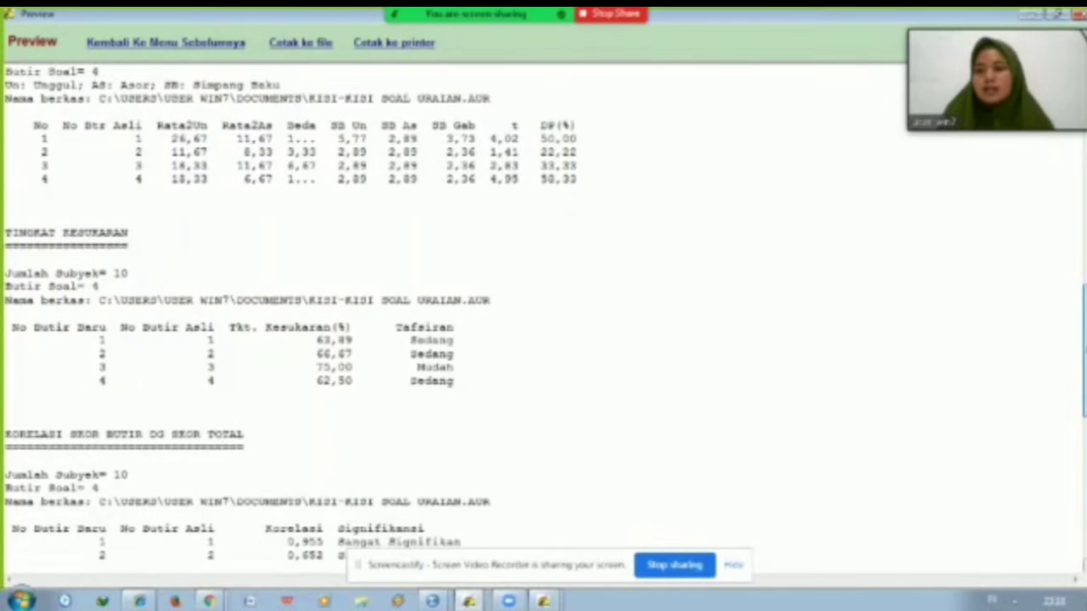
pyautogui.scroll(-3, 543, 314)
pyautogui.scroll(-13, 544, 314)
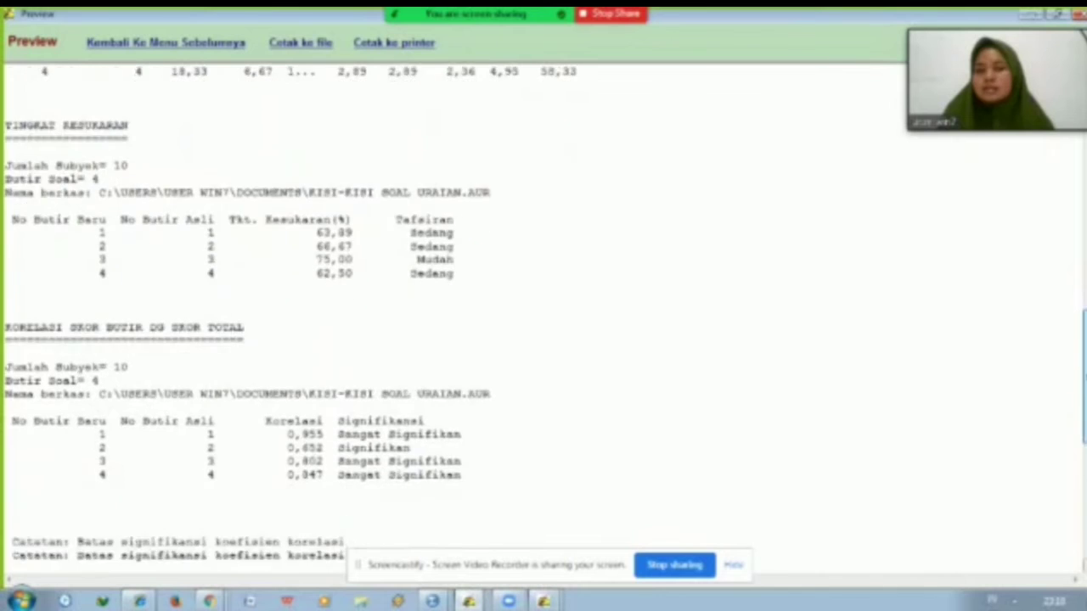
pyautogui.scroll(-19, 543, 314)
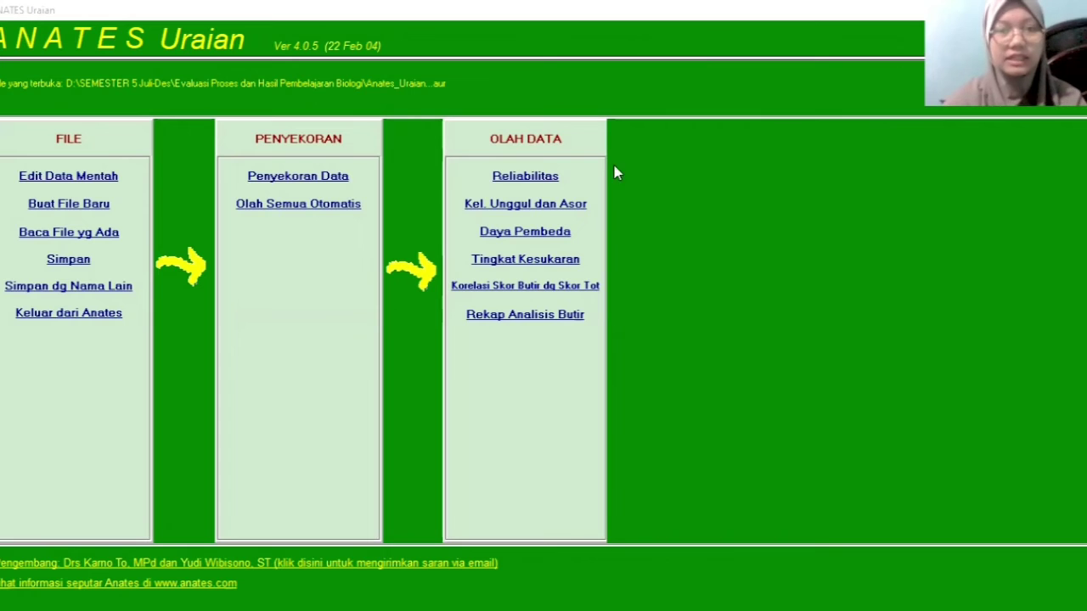
# Step: View the test reliability (Reliabilitas) and the upper and lower groups (Kel. Unggul dan Asor), then return to the main menu
pyautogui.click(546, 178)
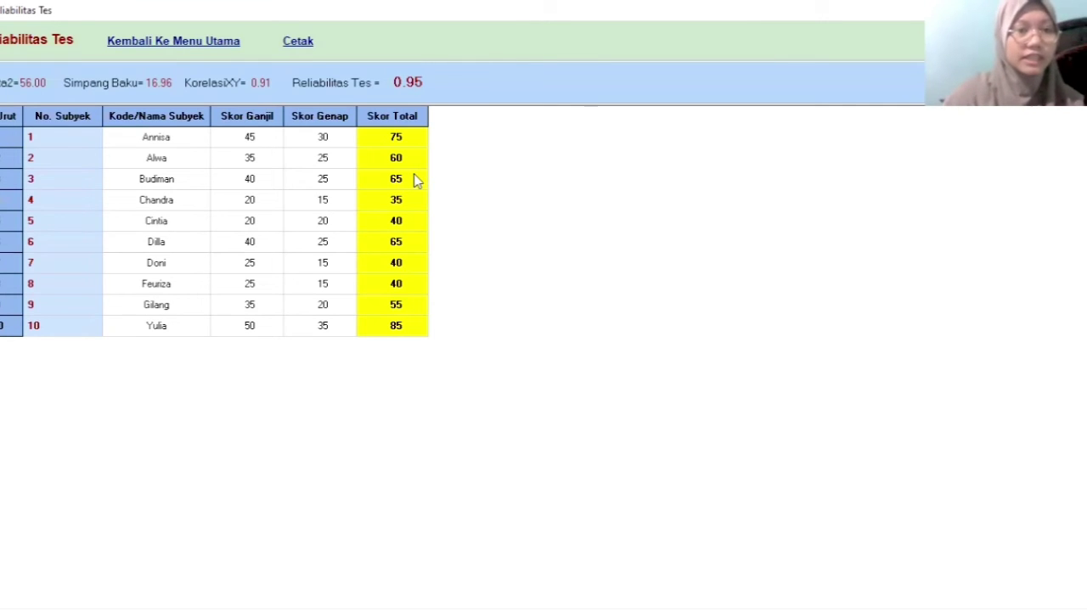
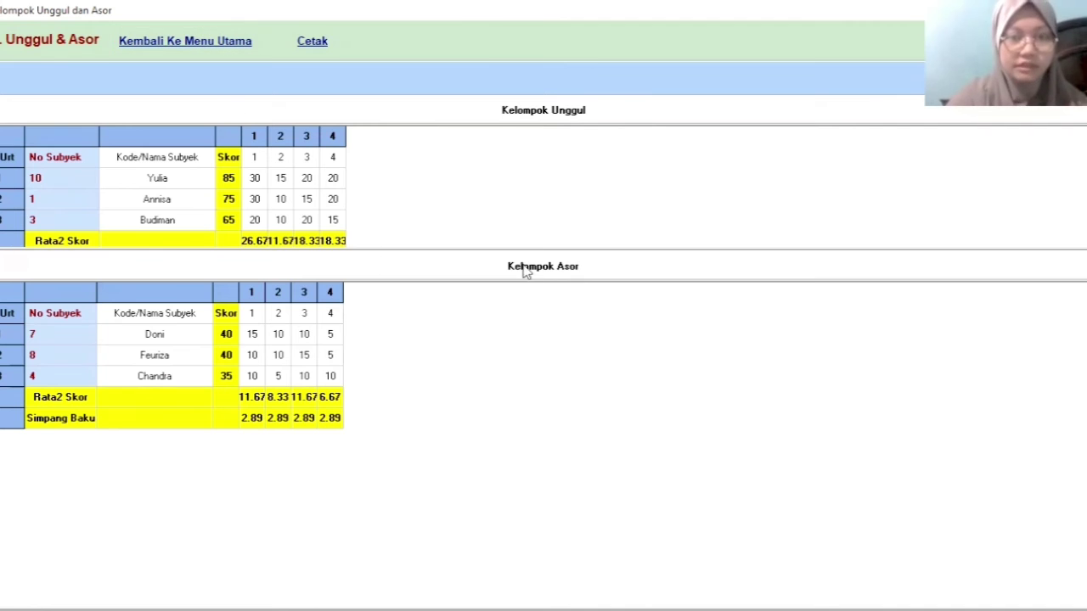
pyautogui.click(247, 49)
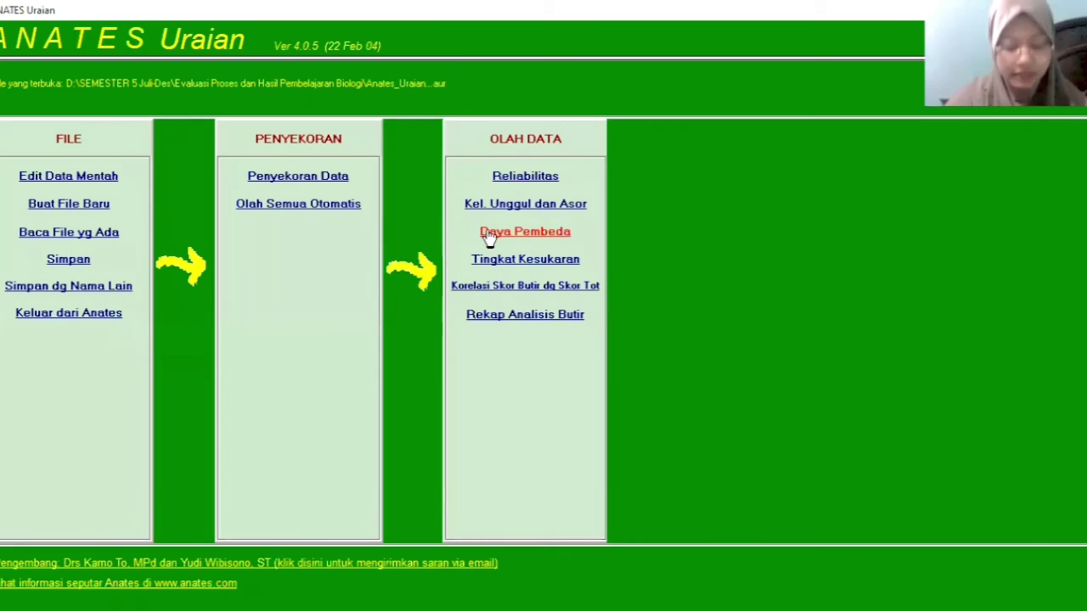
# Step: View the items' discriminating power (Daya Pembeda) and difficulty level (Tingkat Kesukaran), returning to the main menu after each
pyautogui.click(490, 236)
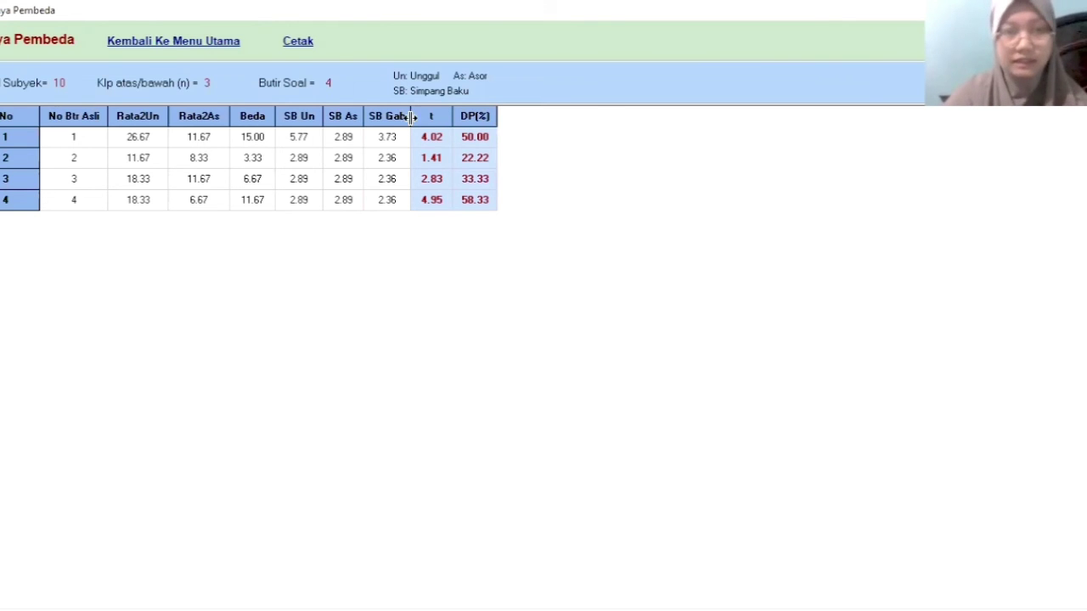
pyautogui.click(215, 41)
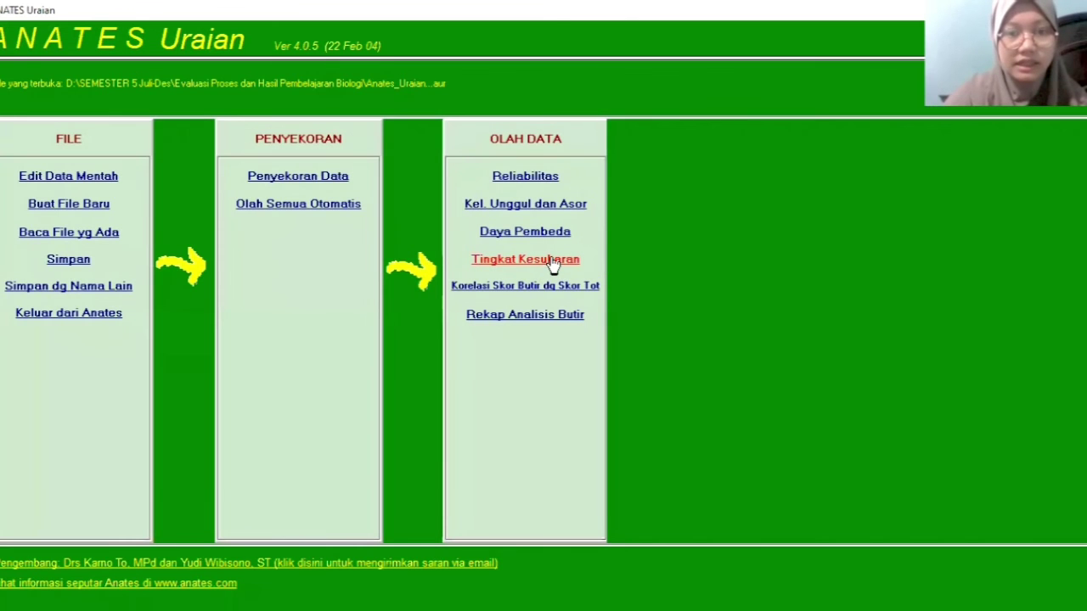
pyautogui.click(552, 263)
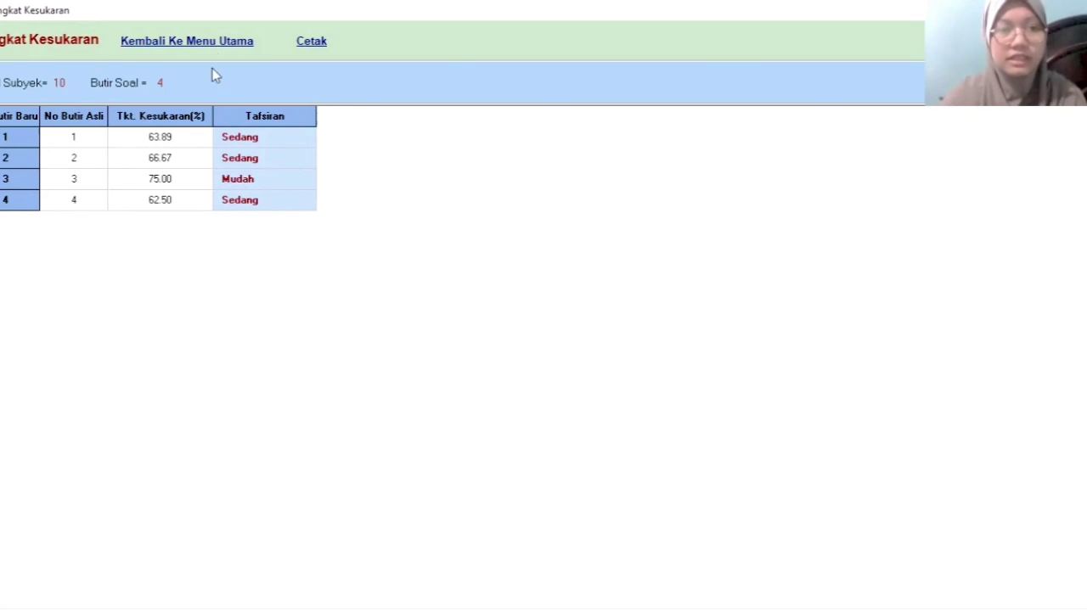
pyautogui.click(224, 44)
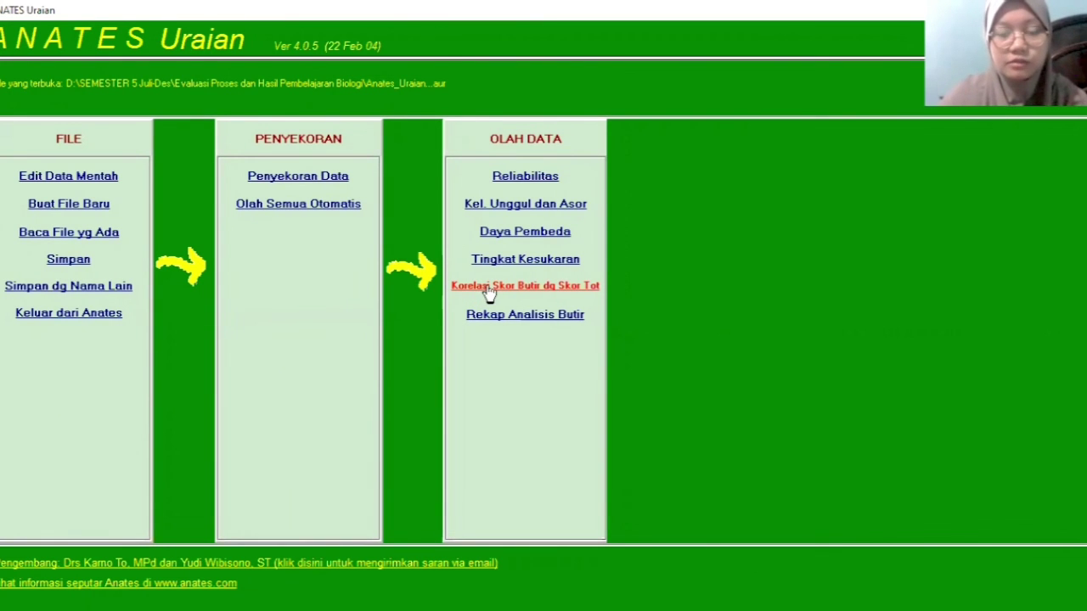
# Step: View the item-total score correlation and the item analysis recap (Rekap Analisis Butir), returning to the main menu after each
pyautogui.click(489, 288)
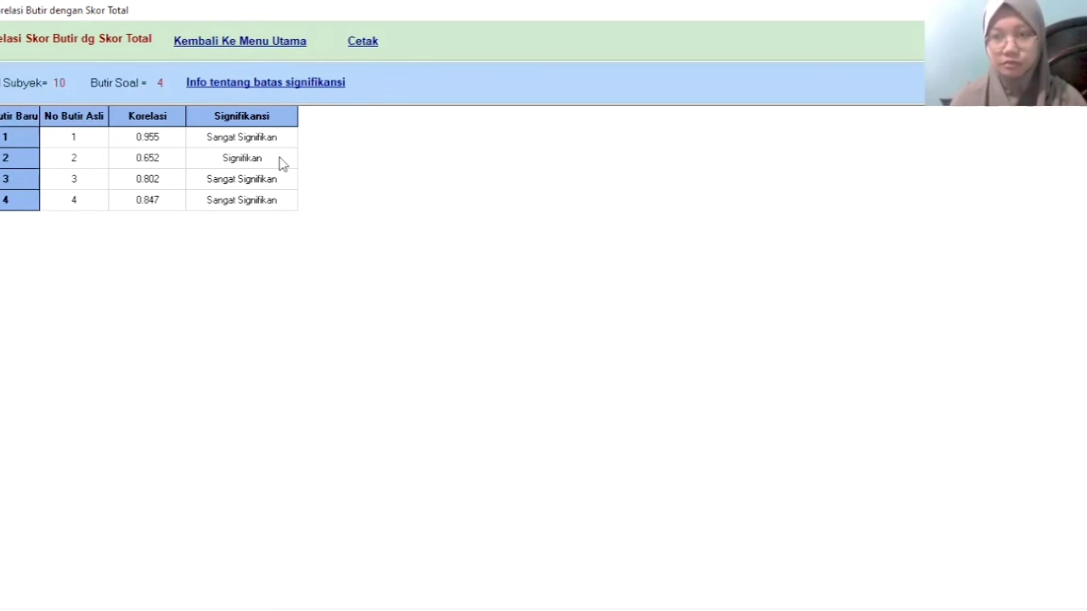
pyautogui.click(252, 51)
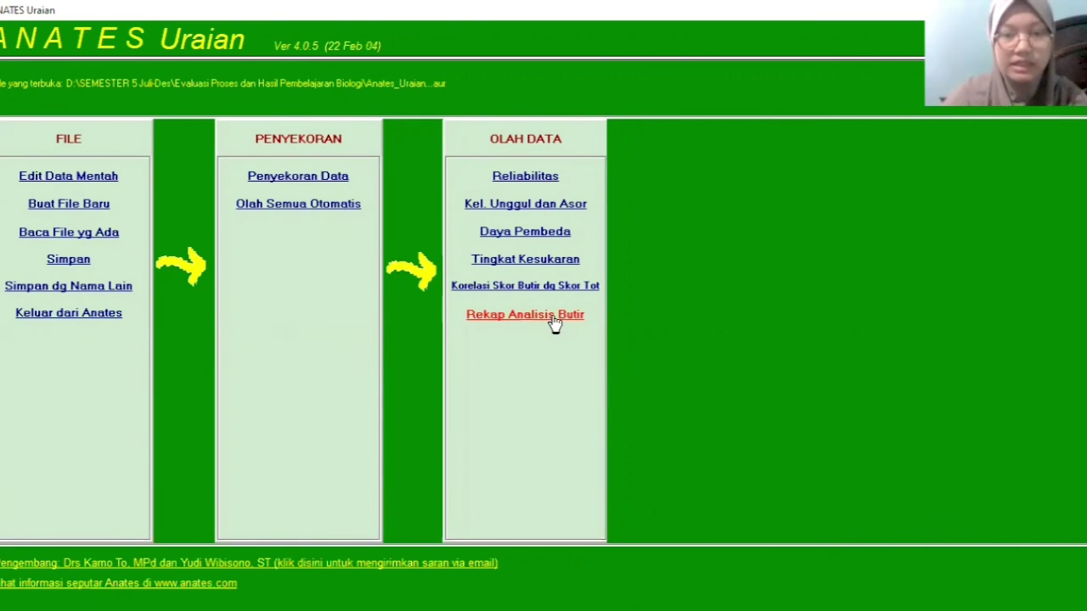
pyautogui.click(553, 323)
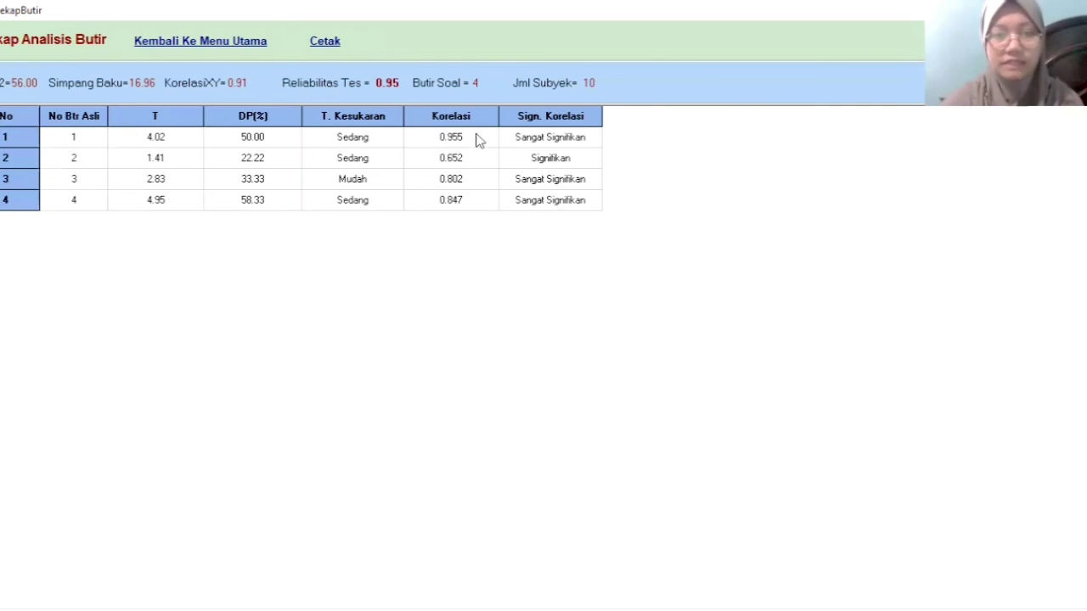
pyautogui.click(274, 42)
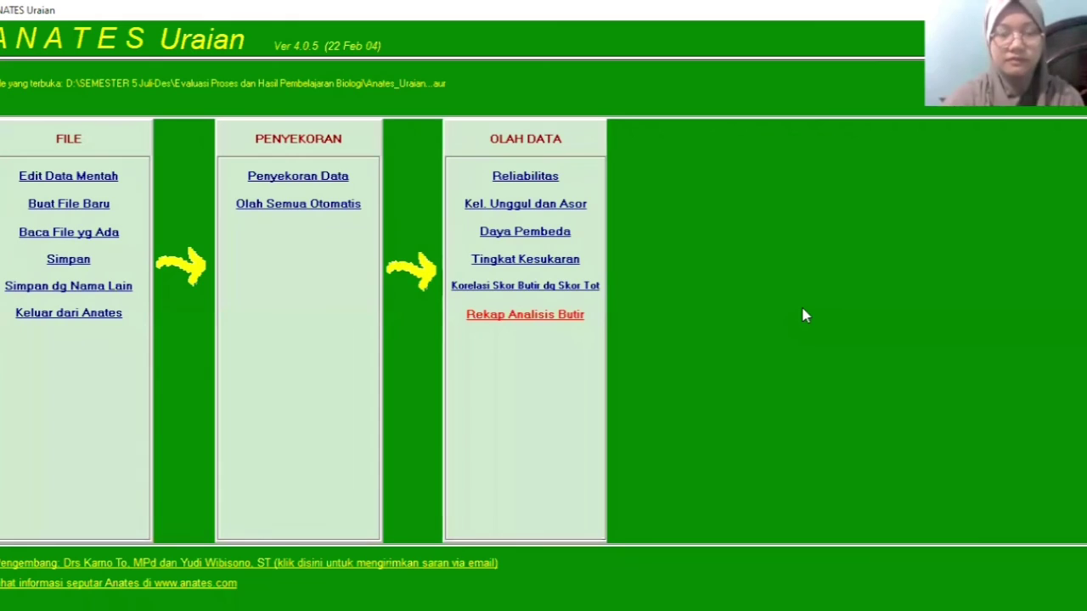